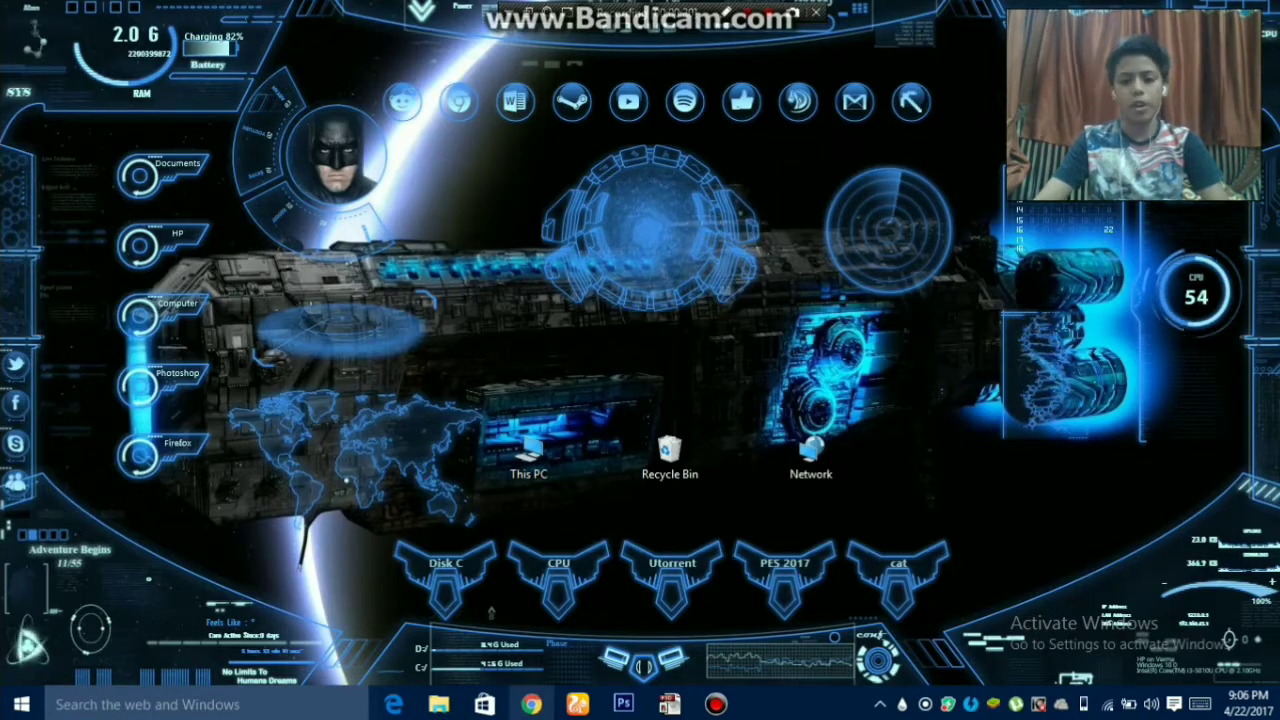
- Bring the MediaFire page back into view and start the Photoshop CS6 RAR download
left_click(530, 704)
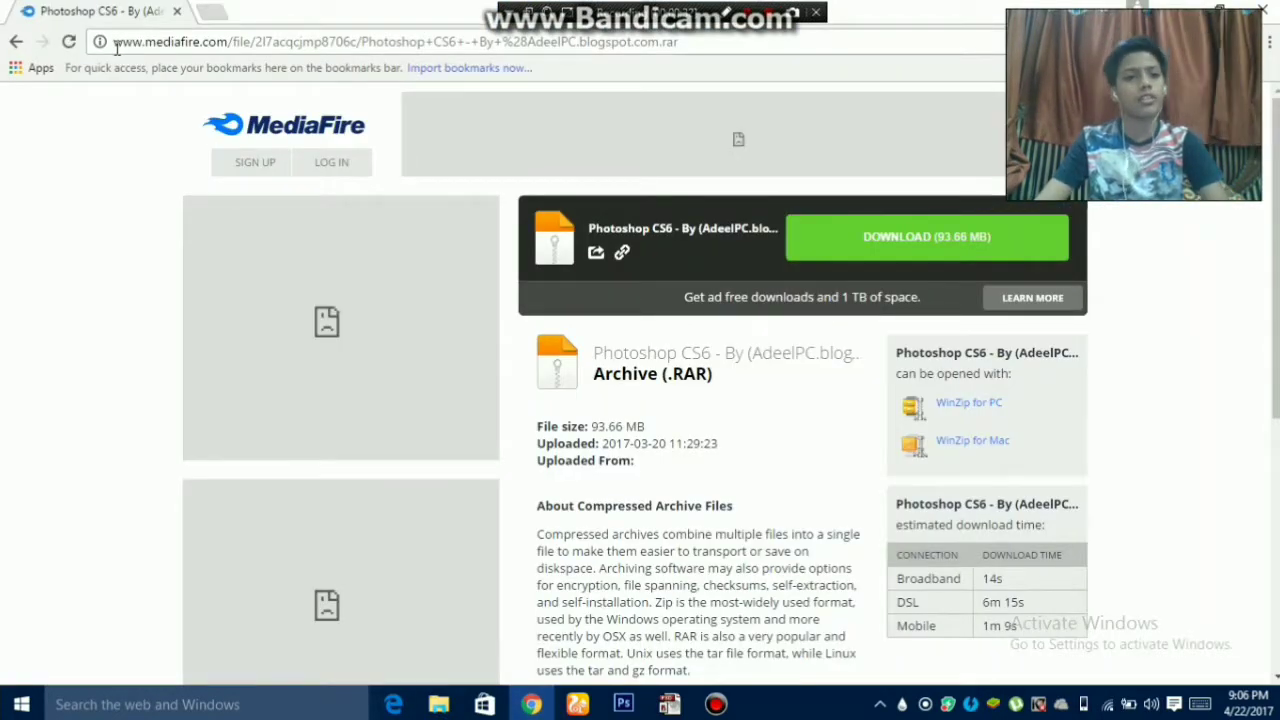
left_click(722, 14)
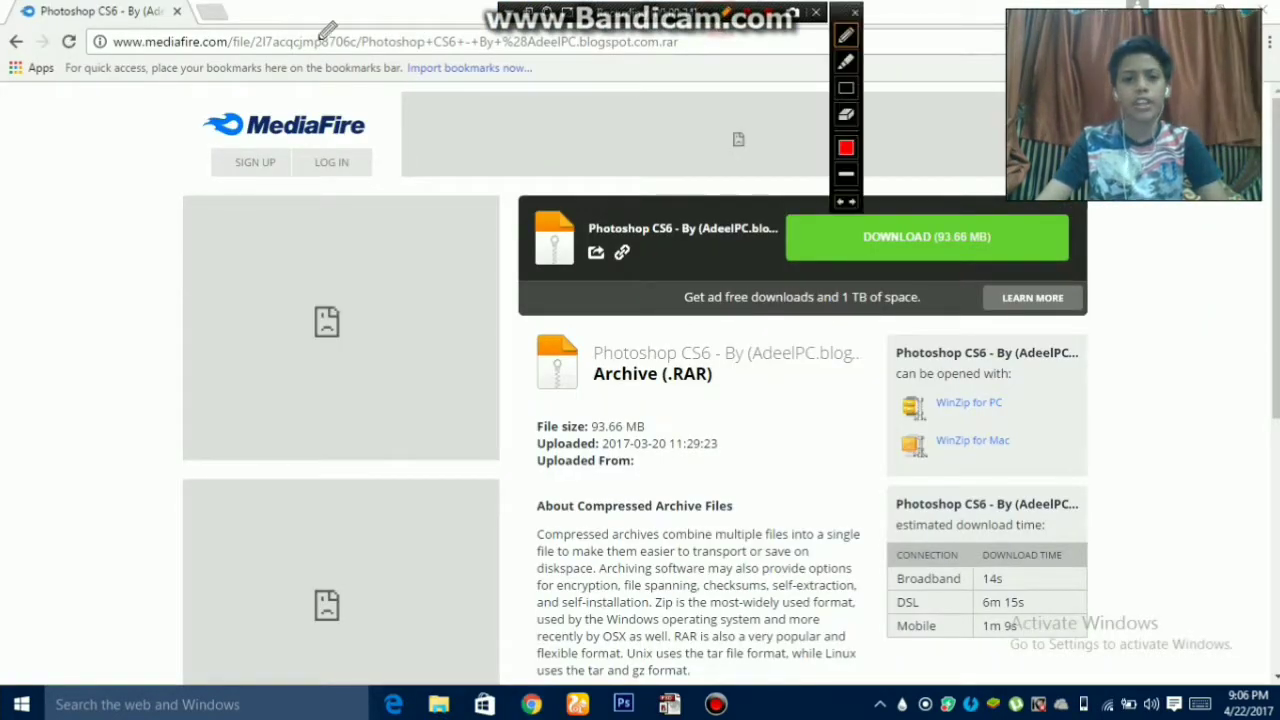
mouse_move(102, 32)
left_mouse_down()
mouse_move(238, 24)
mouse_move(236, 46)
mouse_move(186, 95)
mouse_move(96, 44)
left_mouse_up()
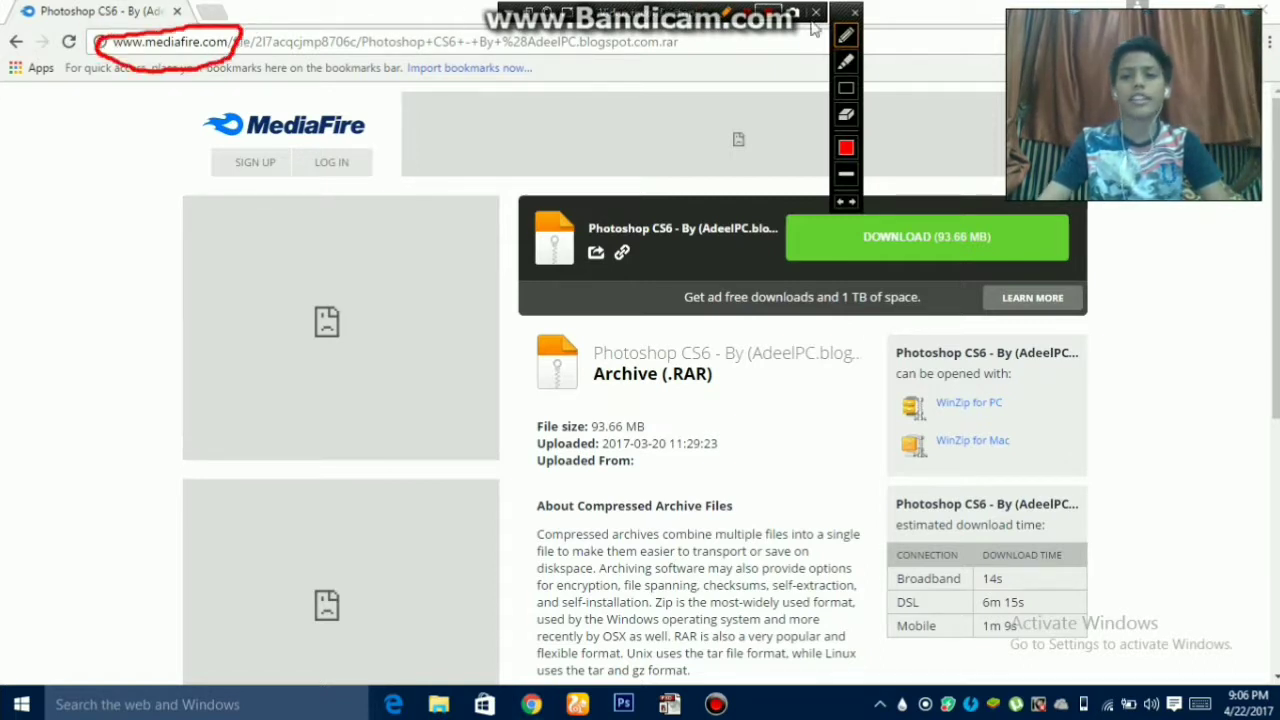
left_click(855, 12)
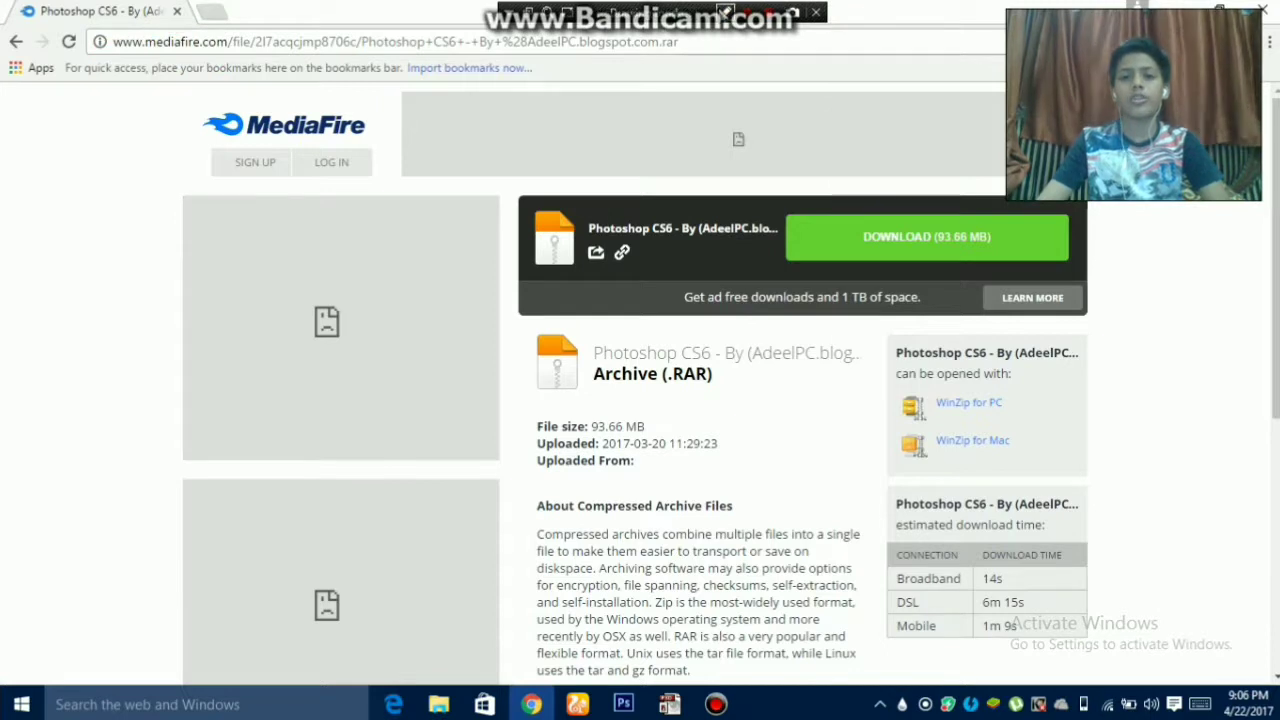
left_click(724, 13)
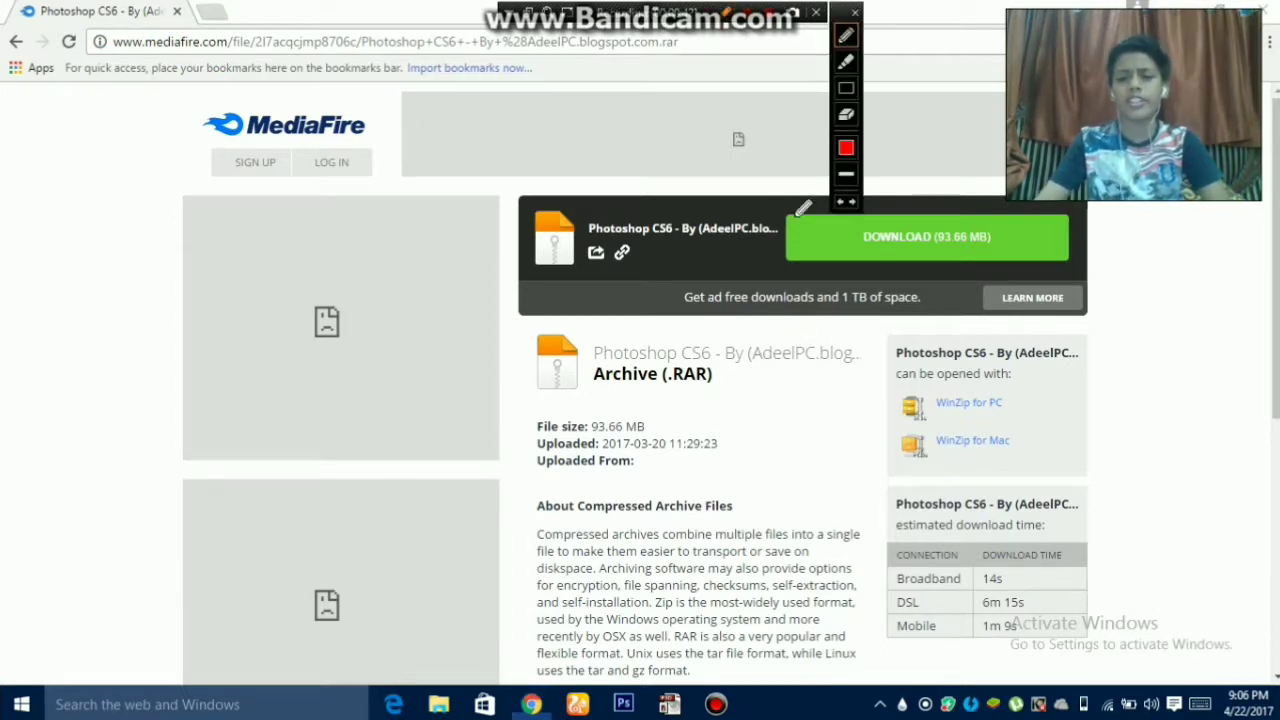
mouse_move(799, 212)
left_mouse_down()
mouse_move(1097, 217)
mouse_move(1041, 245)
mouse_move(865, 267)
mouse_move(764, 246)
left_mouse_up()
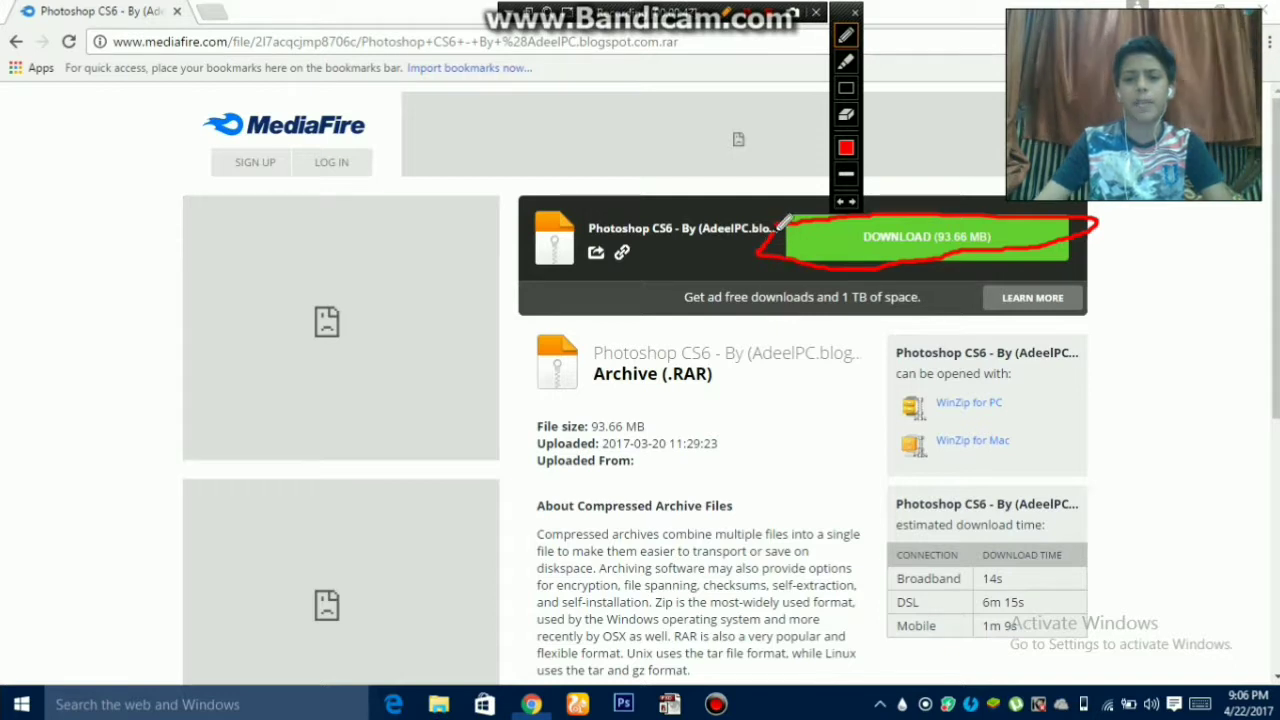
left_click(851, 13)
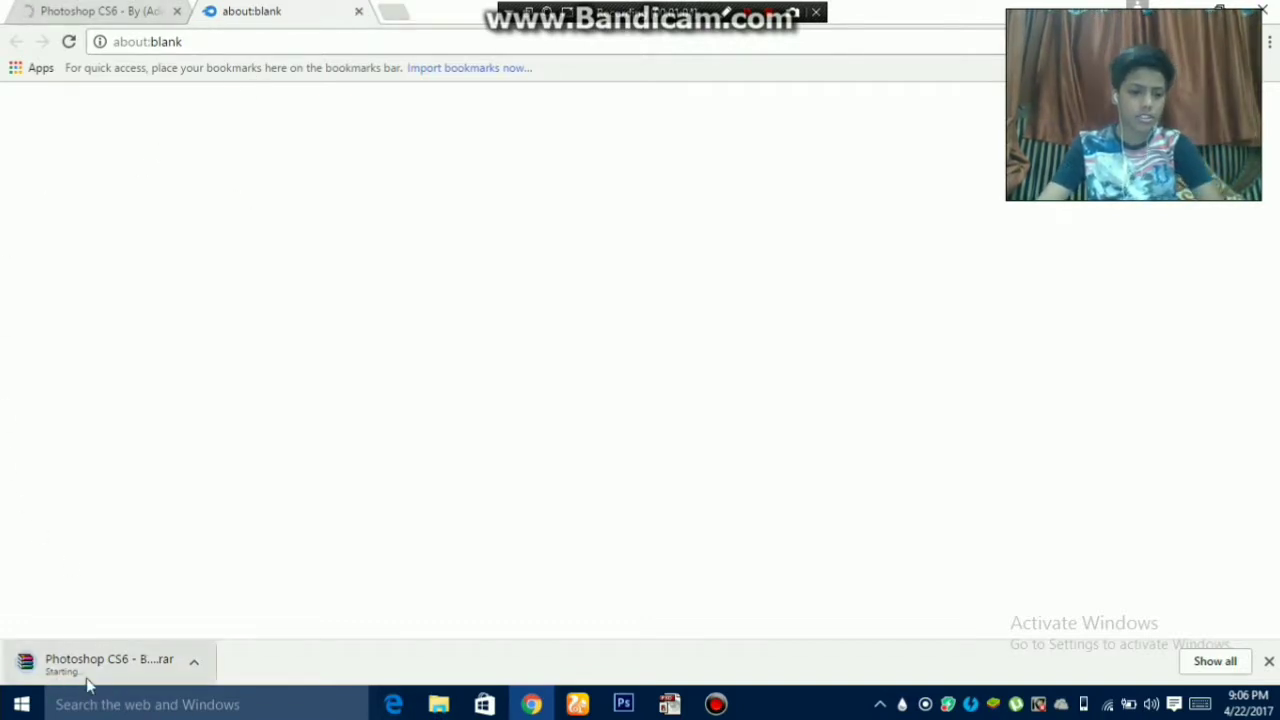
- Cancel the running Photoshop CS6 download and close the blank tab
left_click(194, 664)
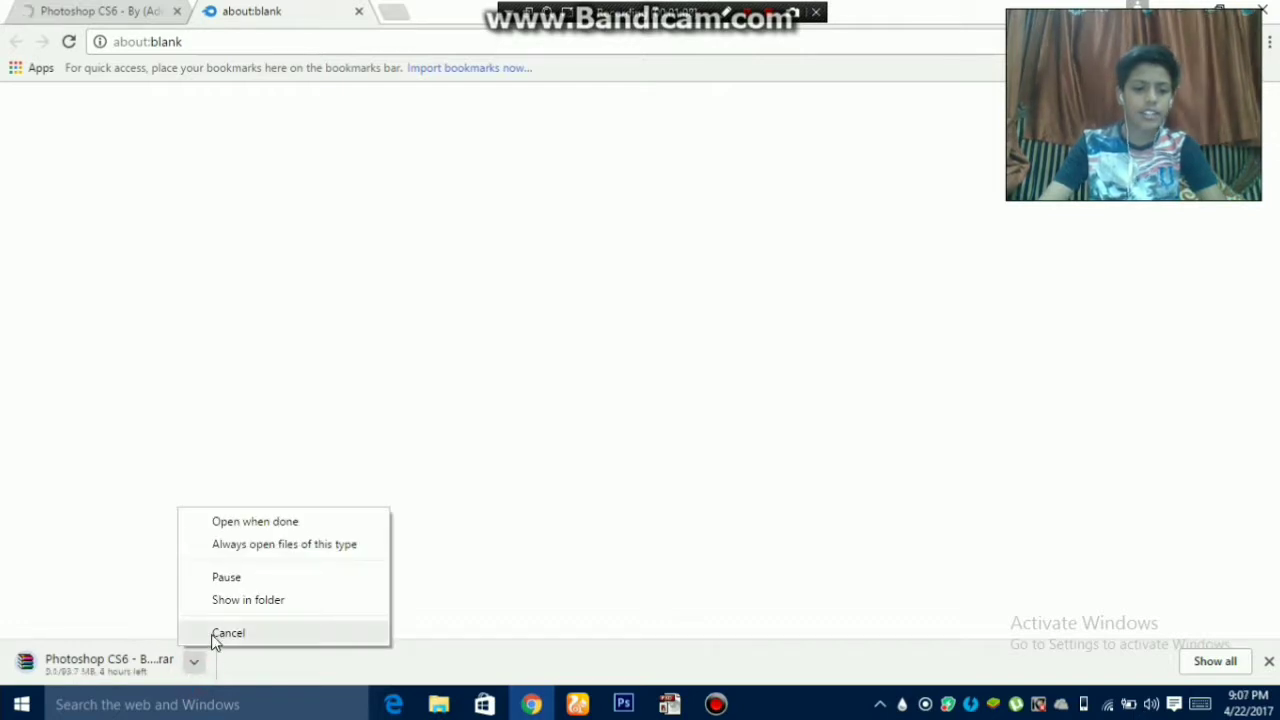
left_click(194, 640)
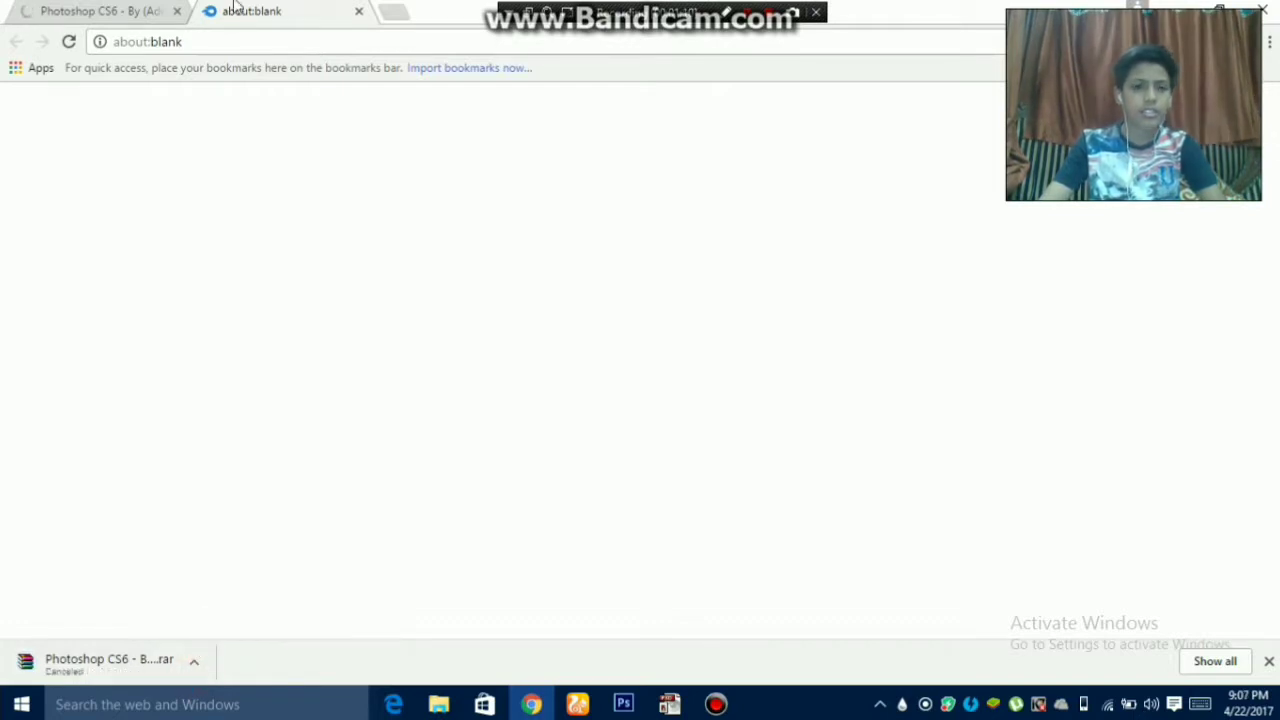
left_click(359, 12)
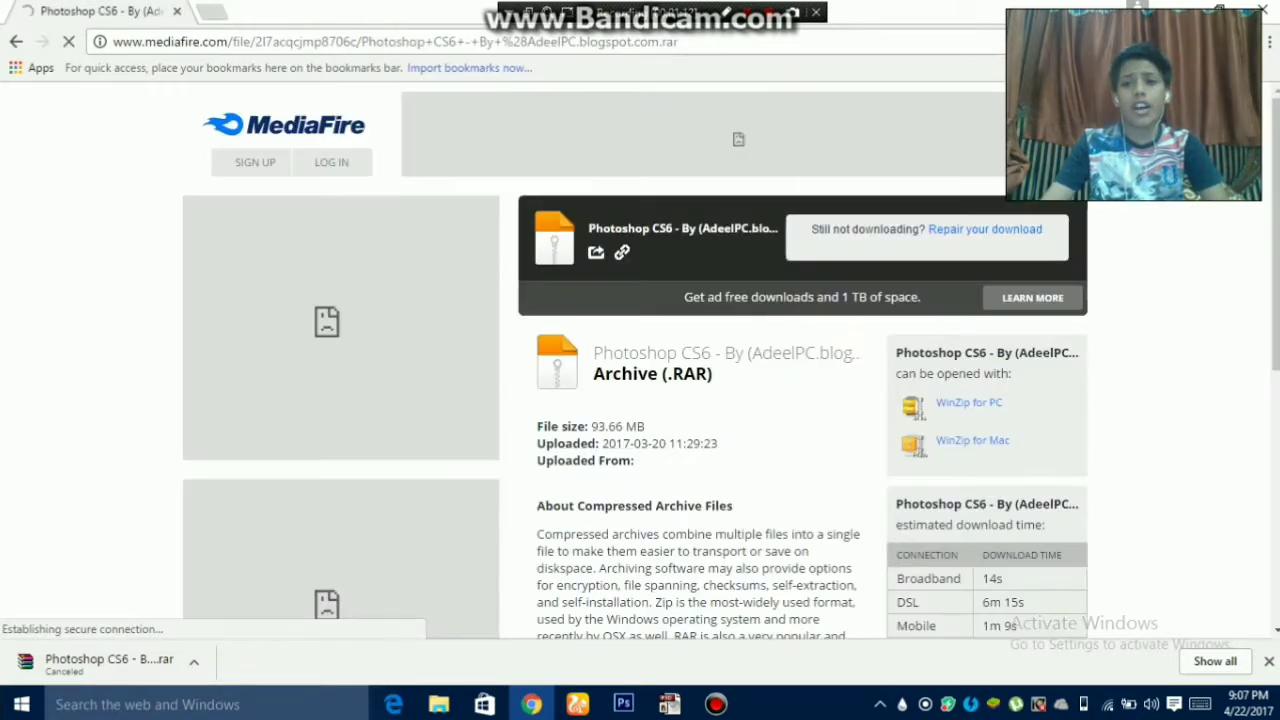
- Close the browser, then browse This PC > Local Disk (D:) > Photoshop folder
left_click(1258, 8)
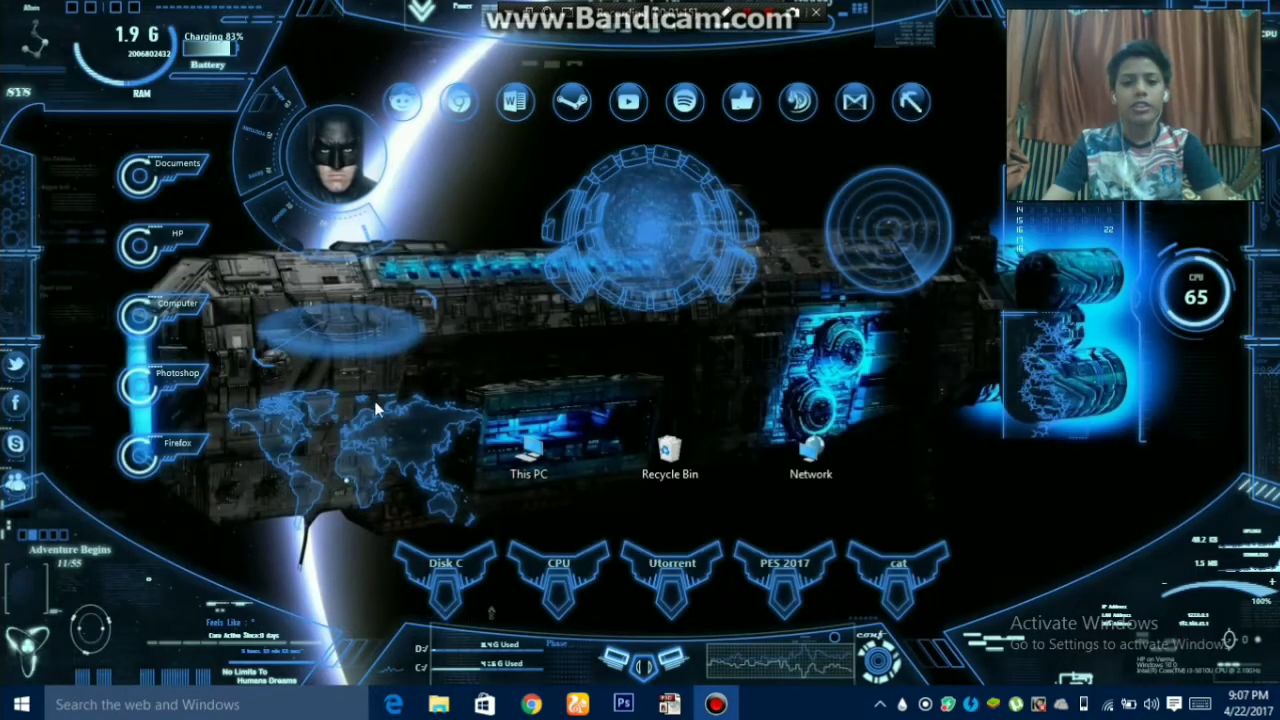
double_click(532, 458)
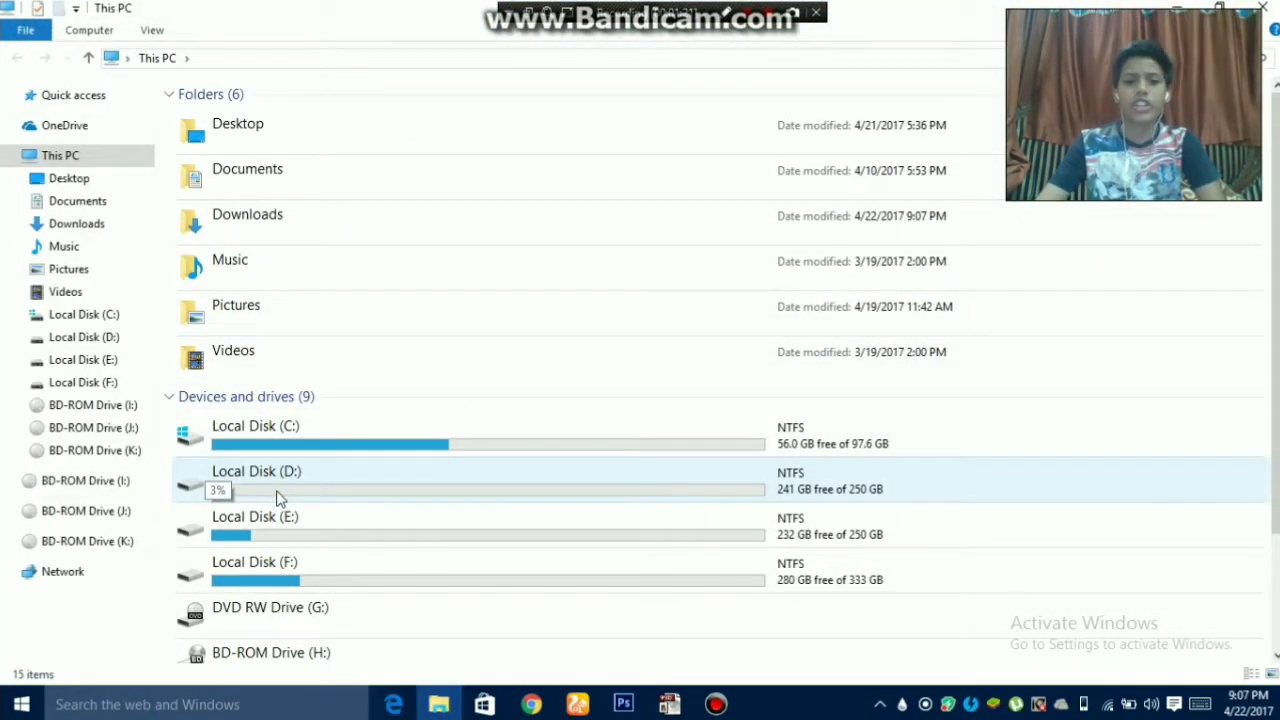
double_click(278, 497)
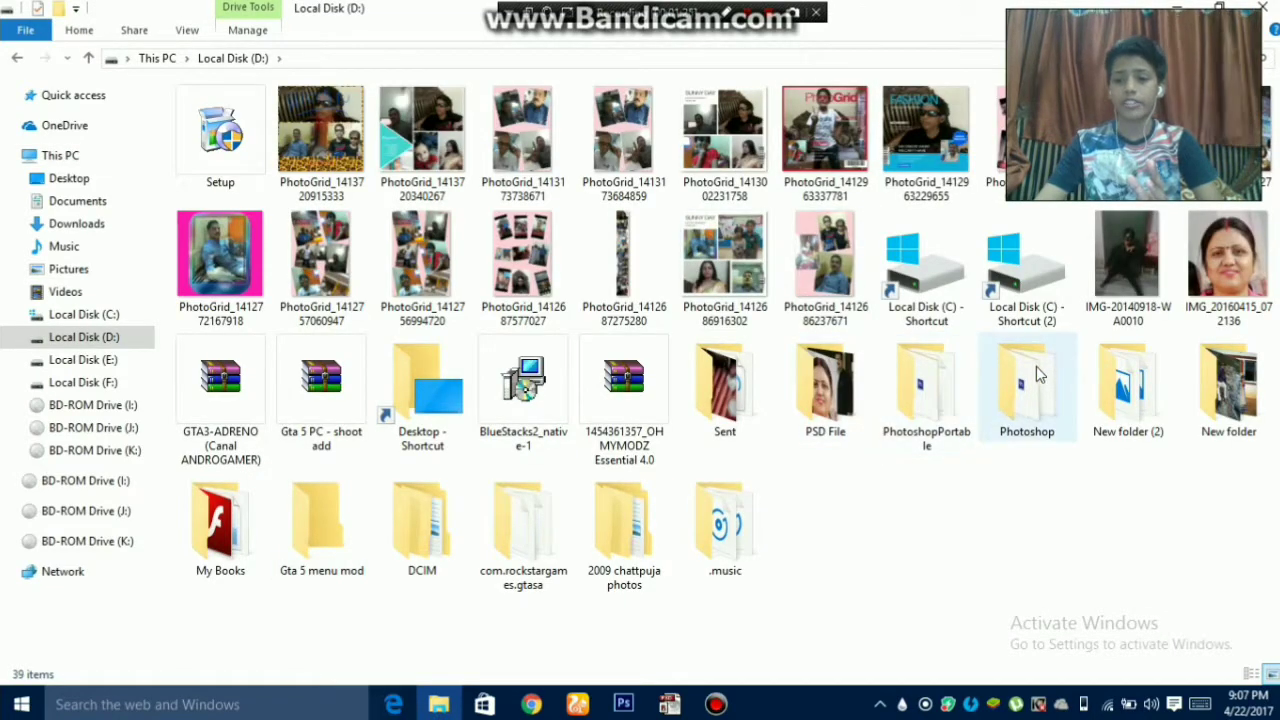
double_click(1030, 388)
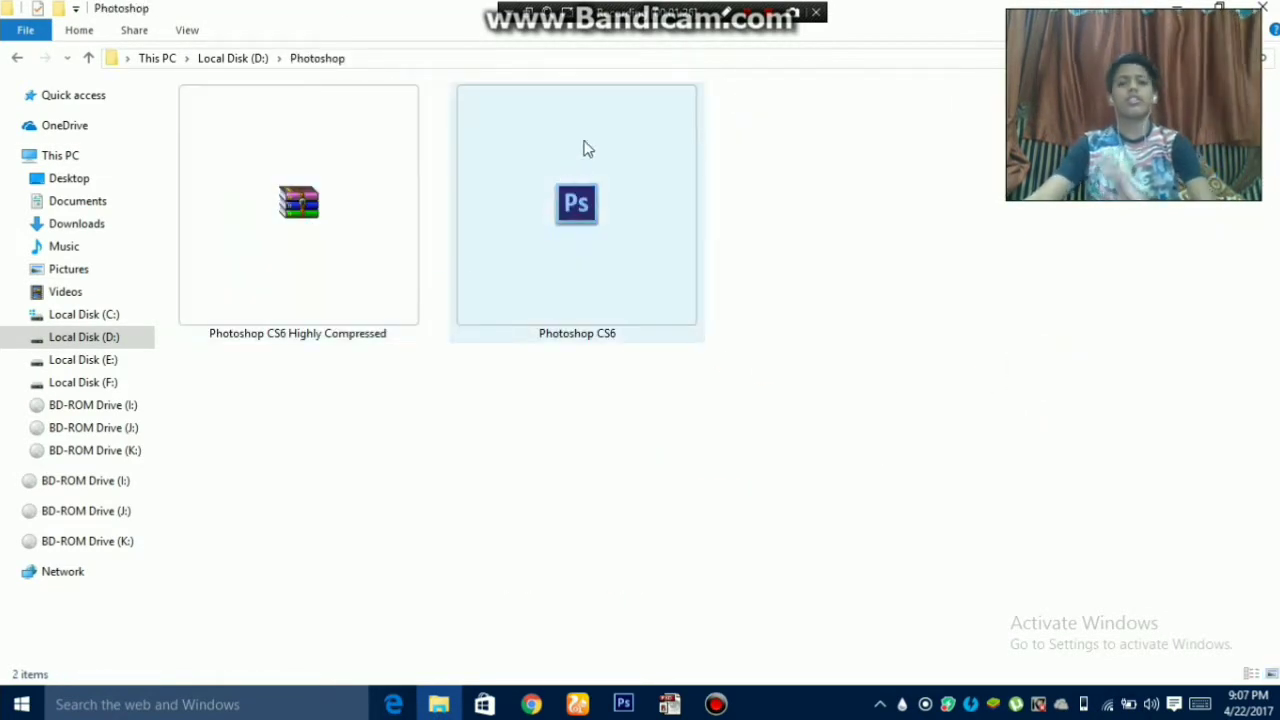
left_click(725, 13)
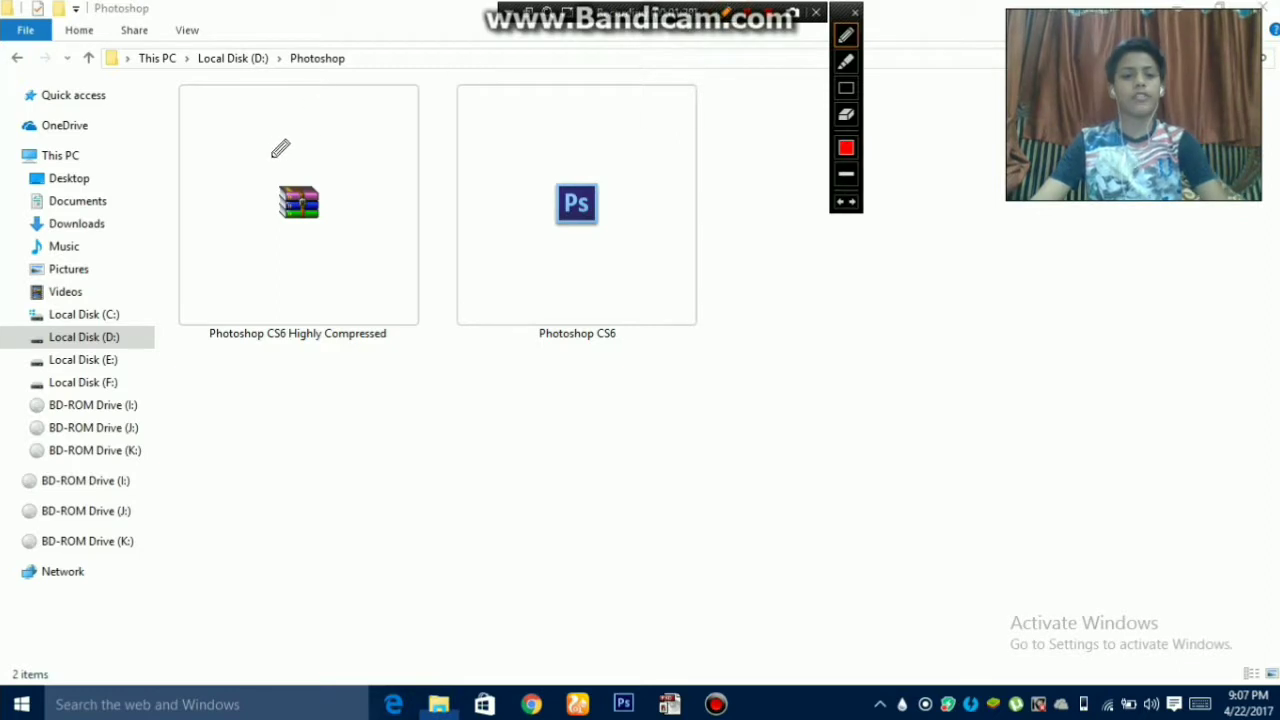
mouse_move(258, 158)
left_mouse_down()
mouse_move(311, 124)
mouse_move(359, 159)
mouse_move(329, 278)
mouse_move(265, 257)
mouse_move(258, 153)
left_mouse_up()
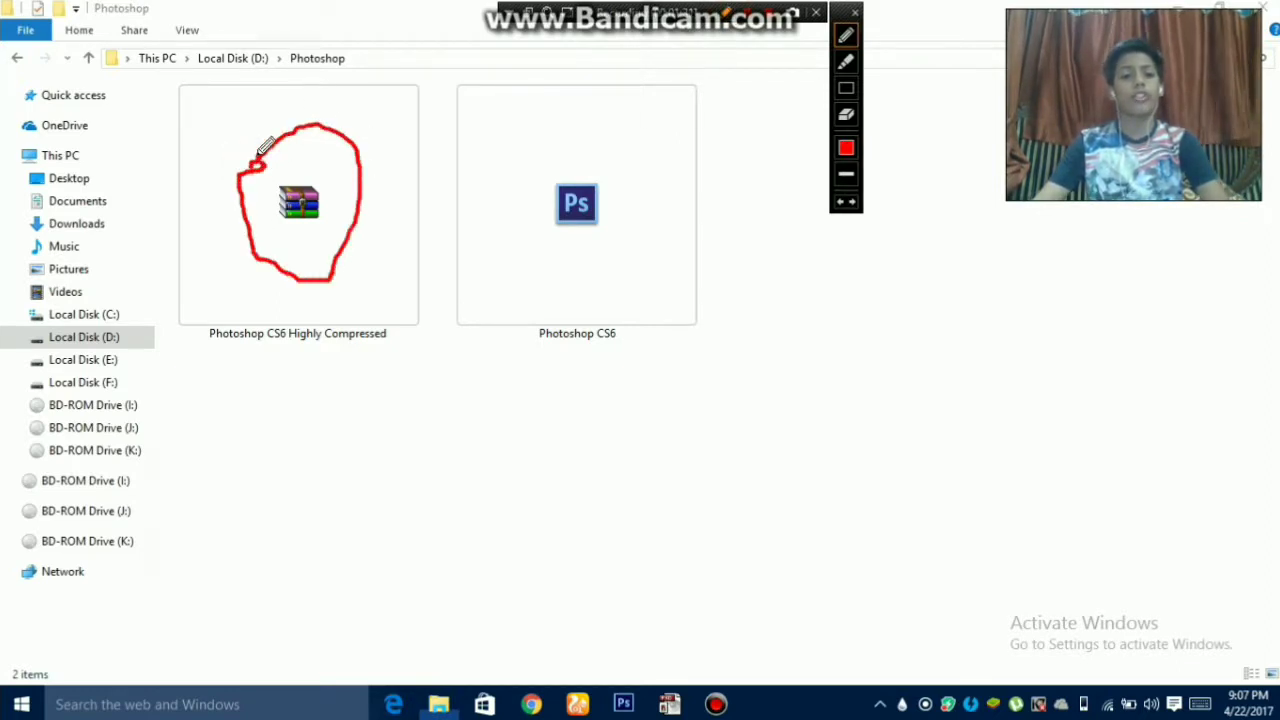
- Extract the Photoshop CS6 Highly Compressed archive in place, replacing all existing files
left_click(855, 14)
right_click(384, 230)
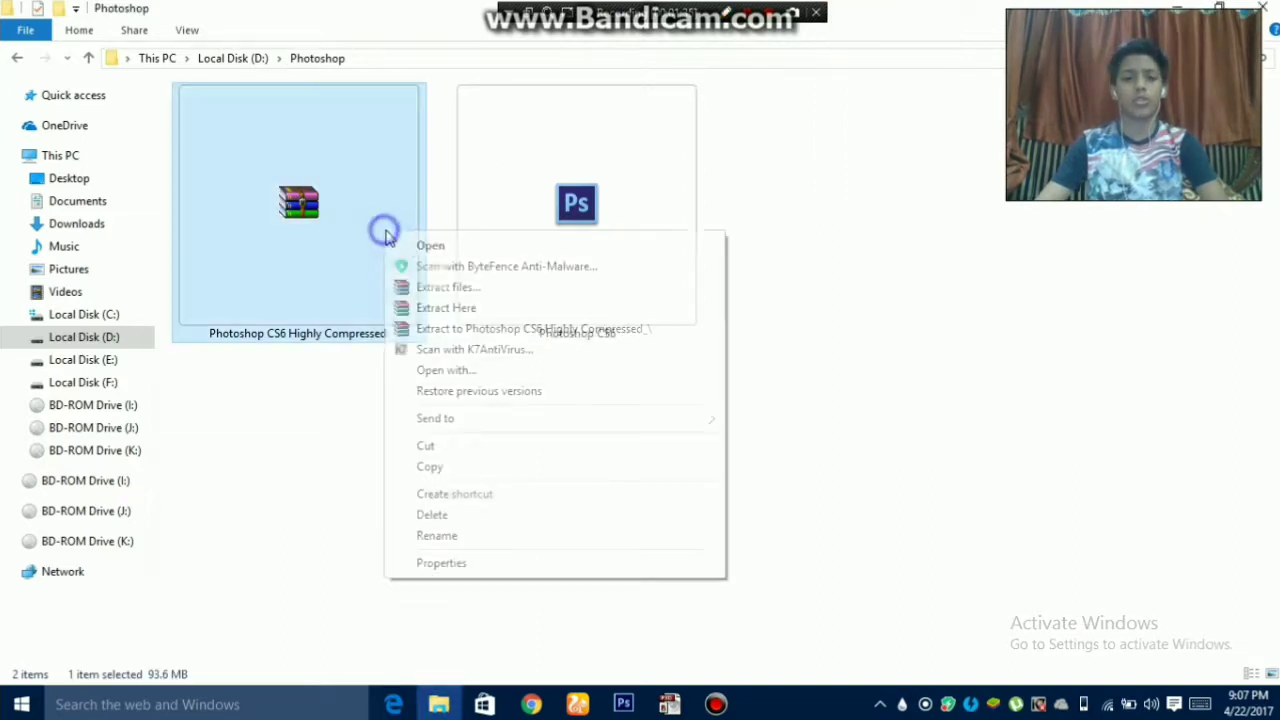
left_click(445, 308)
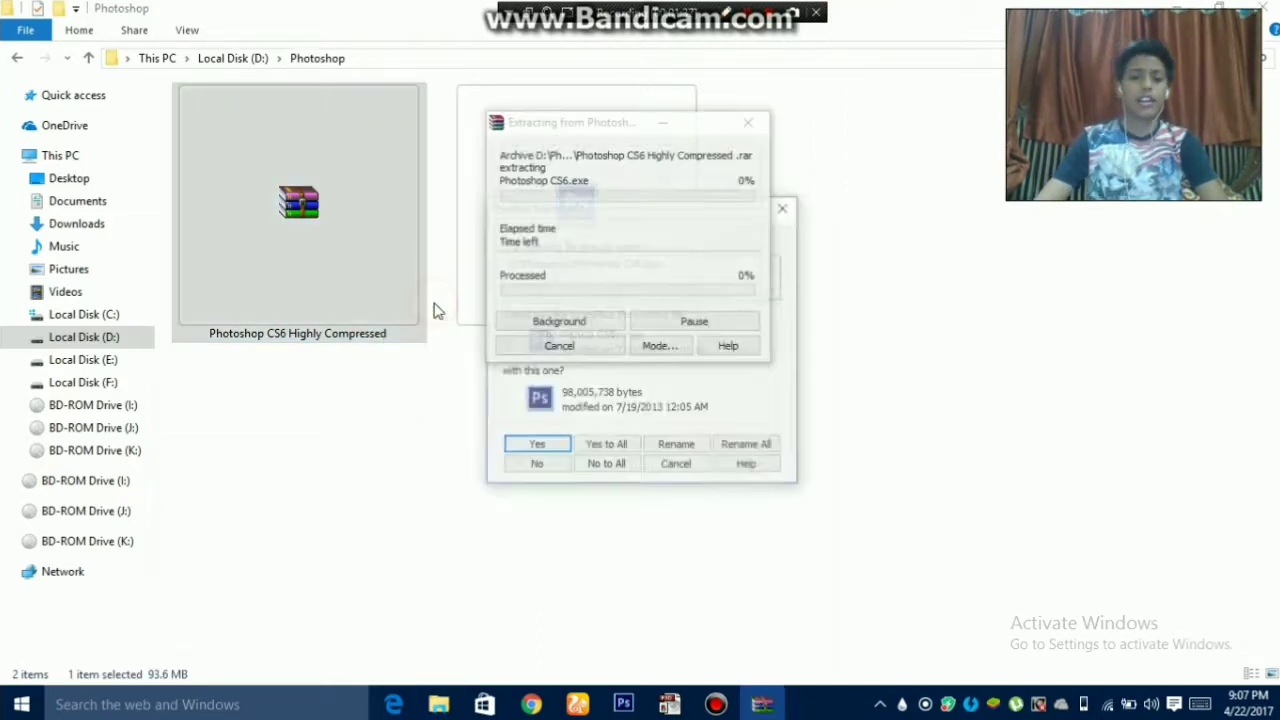
left_click(600, 450)
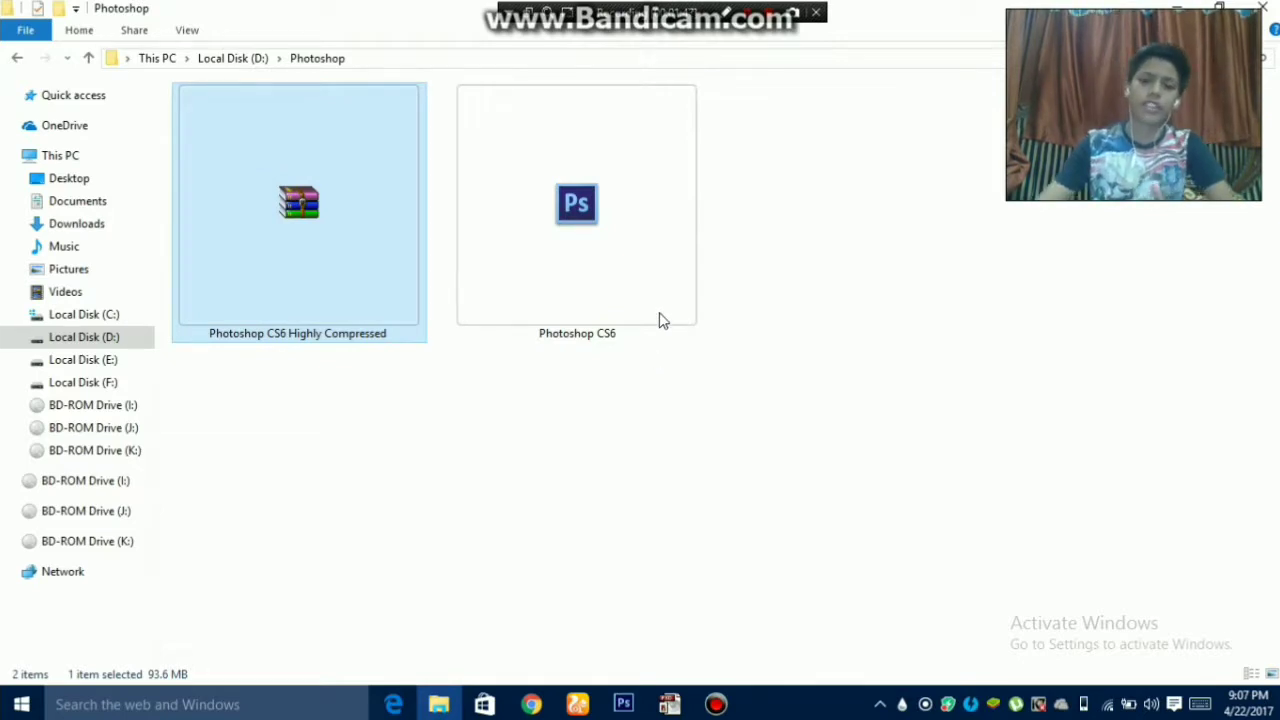
left_click(725, 13)
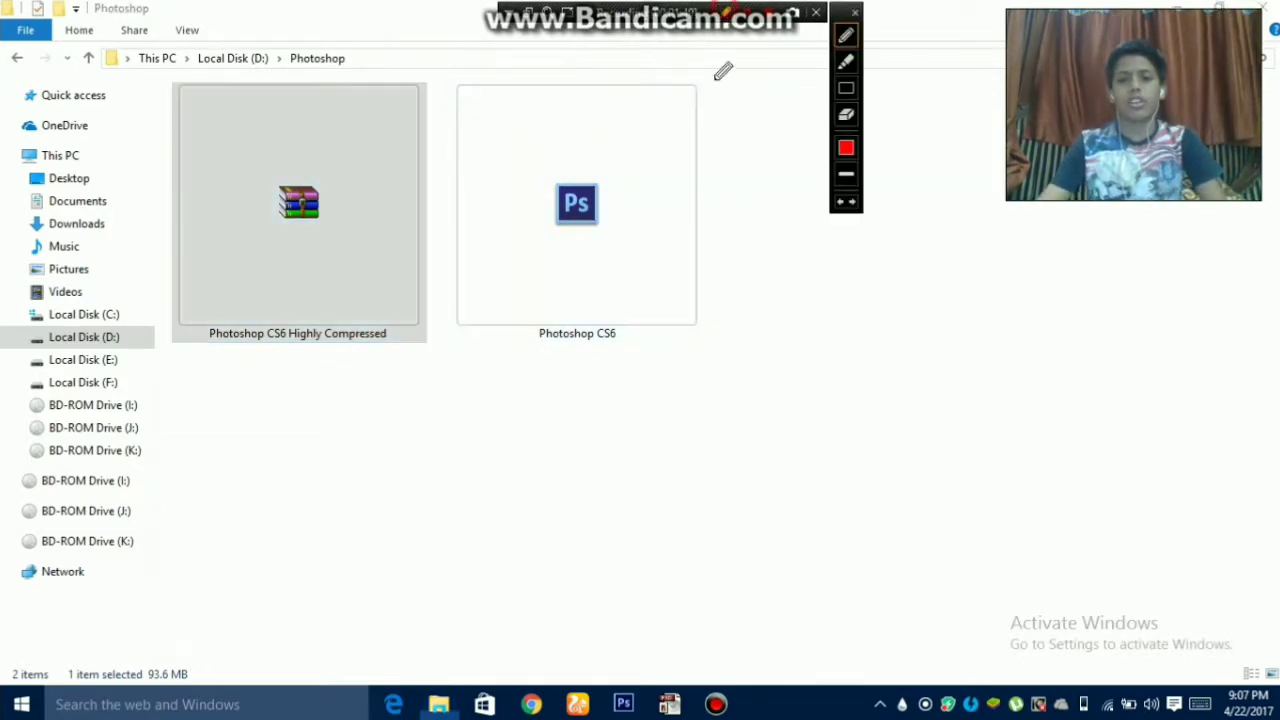
mouse_move(530, 160)
left_mouse_down()
mouse_move(627, 138)
mouse_move(620, 233)
mouse_move(551, 250)
mouse_move(520, 207)
mouse_move(518, 164)
mouse_move(549, 148)
left_mouse_up()
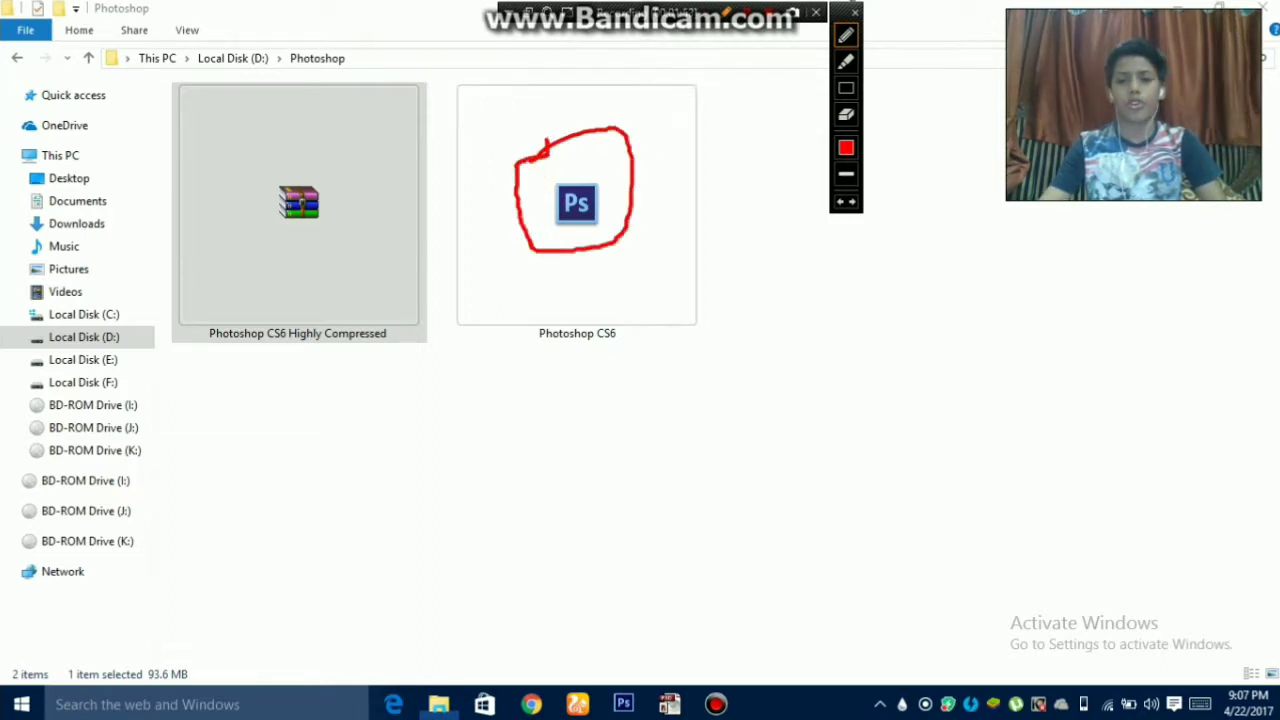
left_click(856, 11)
- Launch the Photoshop CS6 setup, then close the installer without installing
double_click(606, 200)
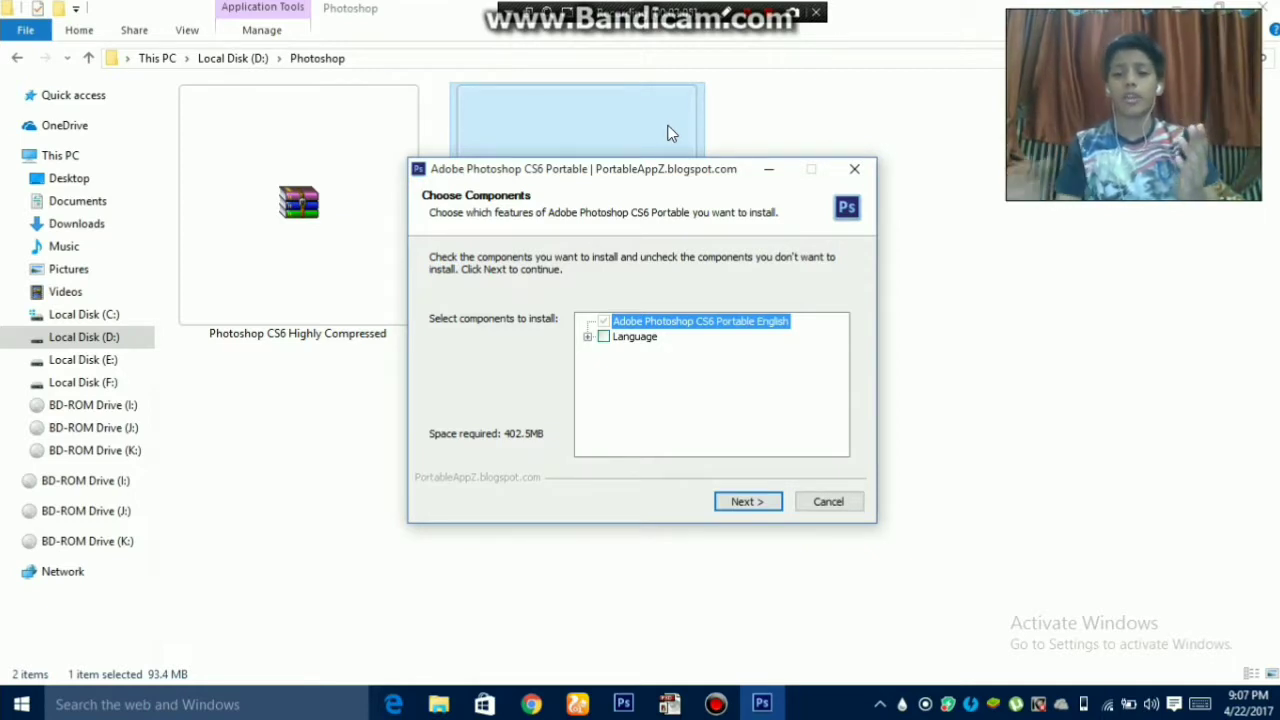
left_click(854, 169)
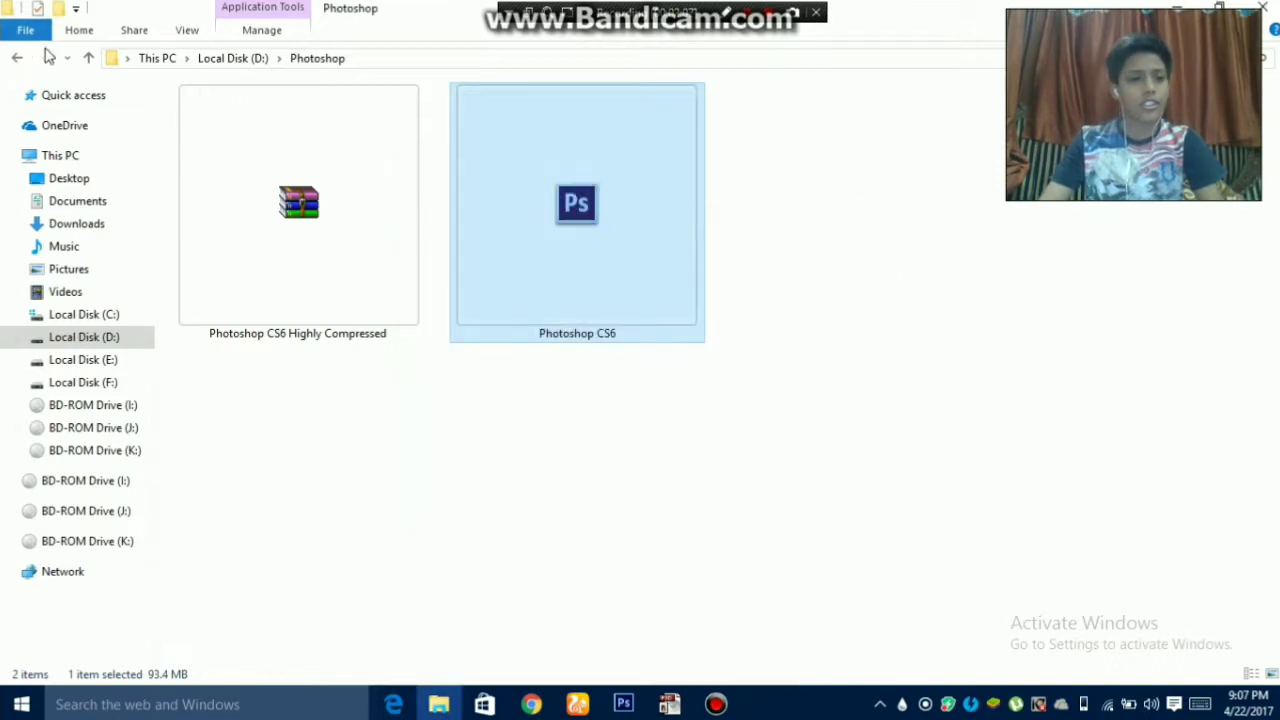
- Go back to Local Disk (D:) and open the PhotoshopPortable folder
left_click(17, 58)
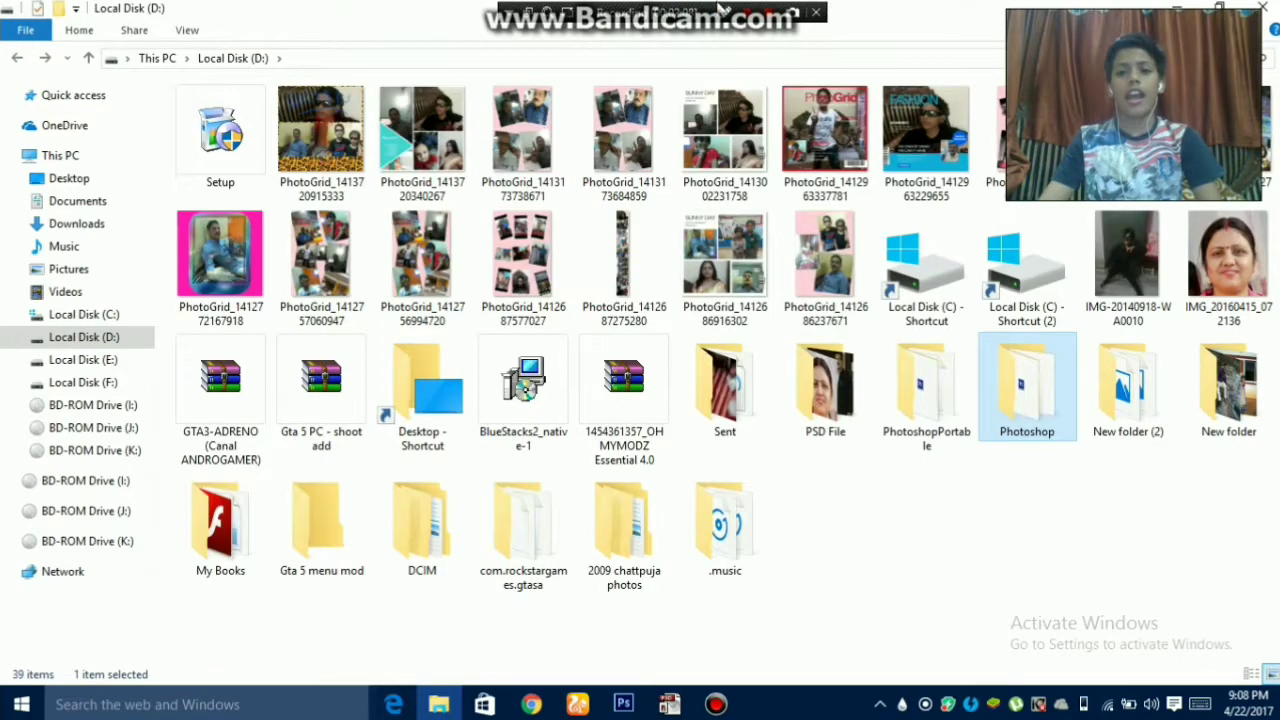
left_click(726, 12)
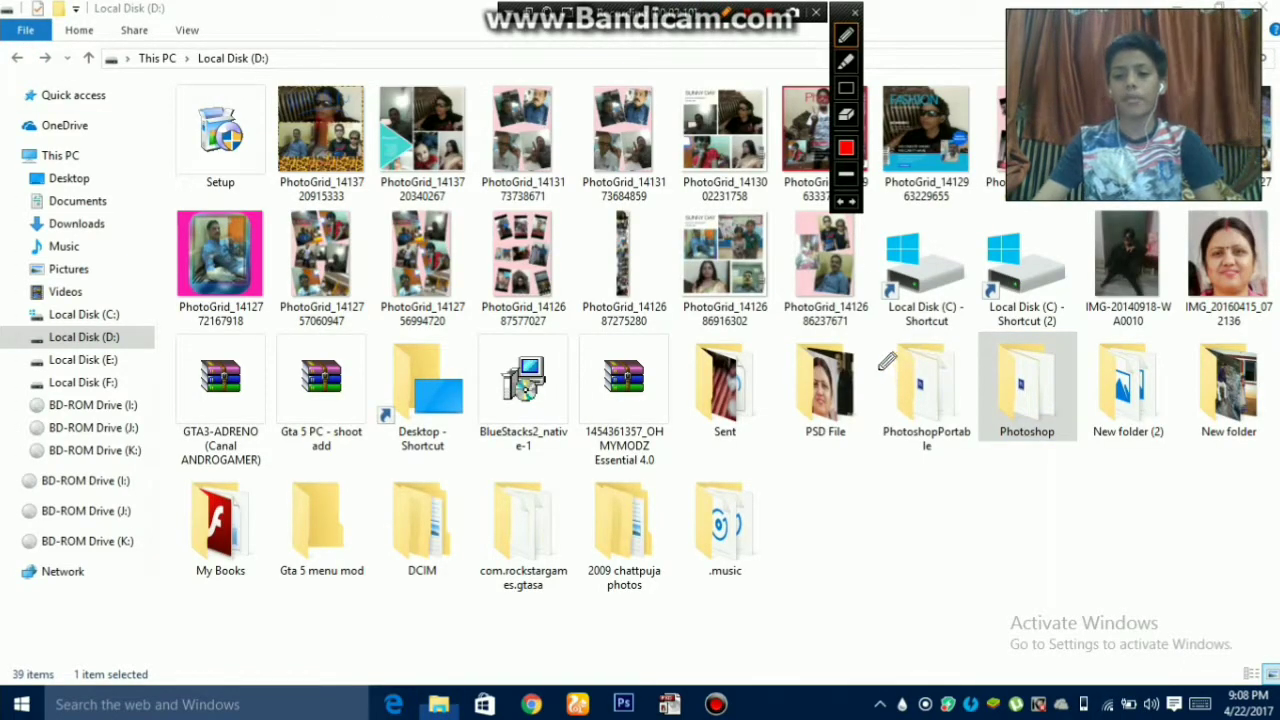
mouse_move(887, 366)
left_mouse_down()
mouse_move(921, 328)
mouse_move(955, 330)
mouse_move(974, 444)
mouse_move(929, 470)
mouse_move(884, 461)
mouse_move(870, 416)
mouse_move(893, 358)
left_mouse_up()
left_click(852, 12)
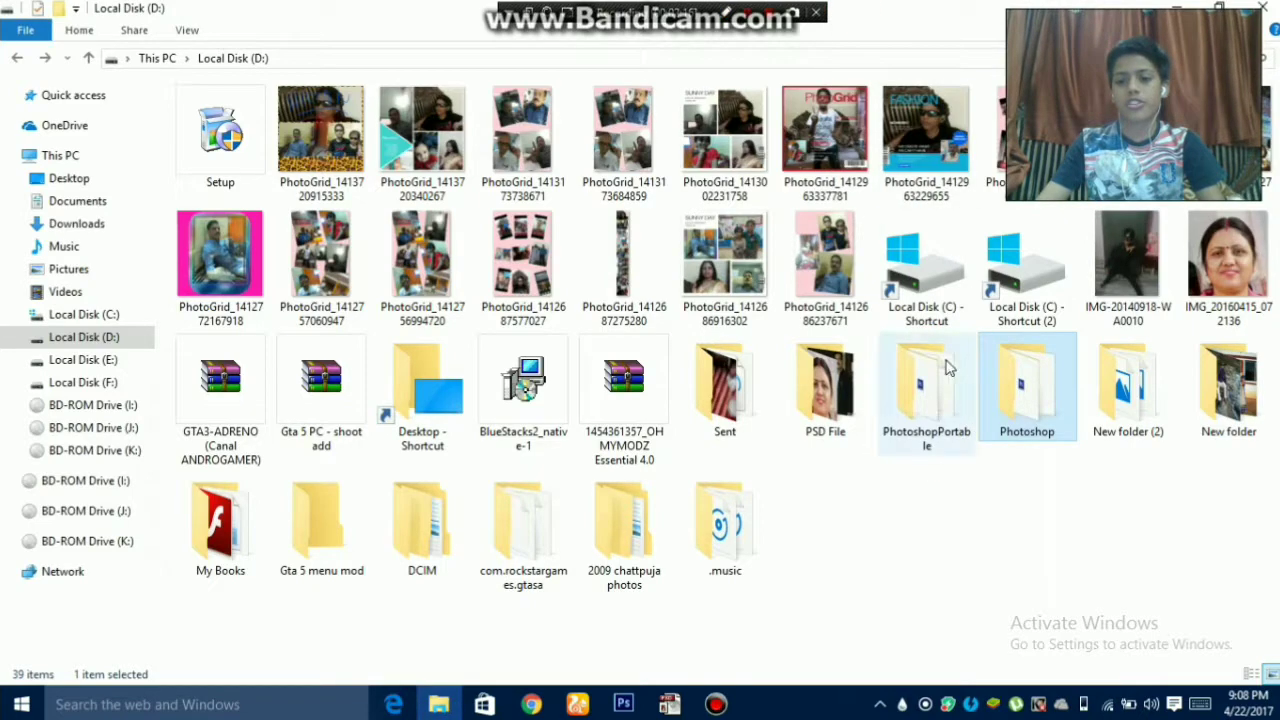
double_click(927, 385)
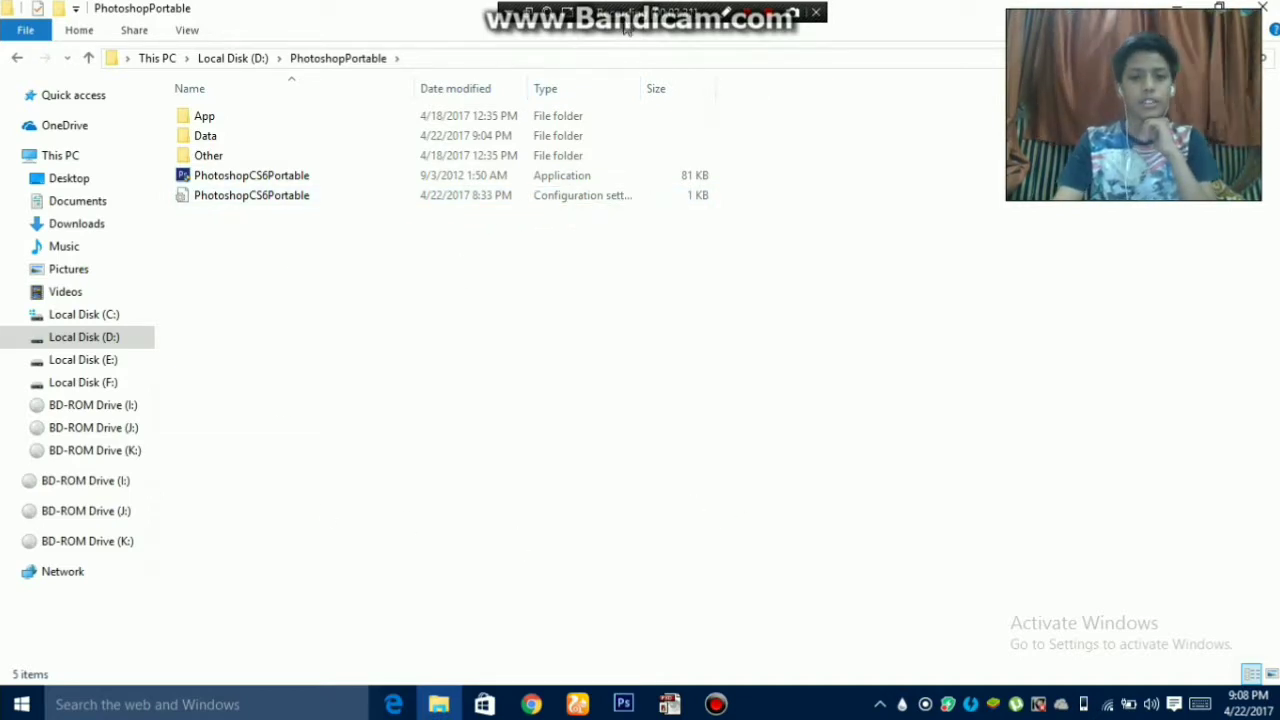
- Launch the PhotoshopCS6Portable application
left_click(720, 12)
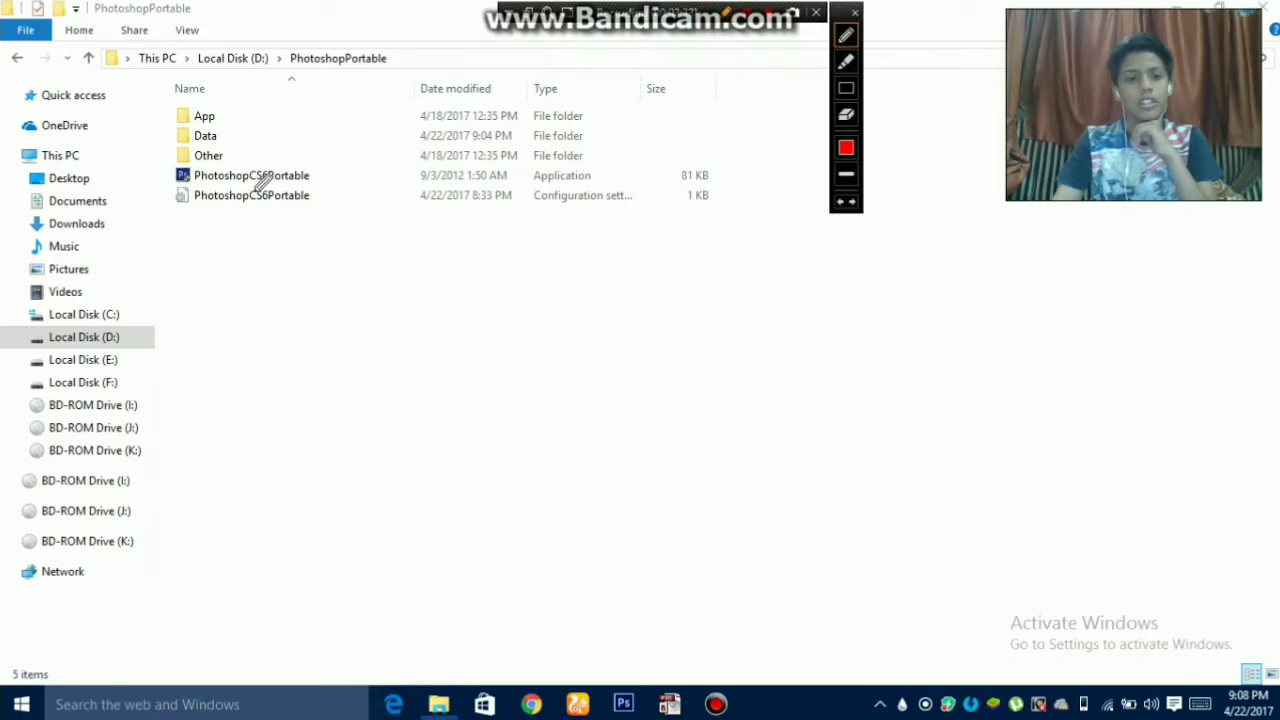
mouse_move(168, 178)
left_mouse_down()
mouse_move(326, 160)
mouse_move(327, 178)
mouse_move(212, 197)
mouse_move(160, 168)
left_mouse_up()
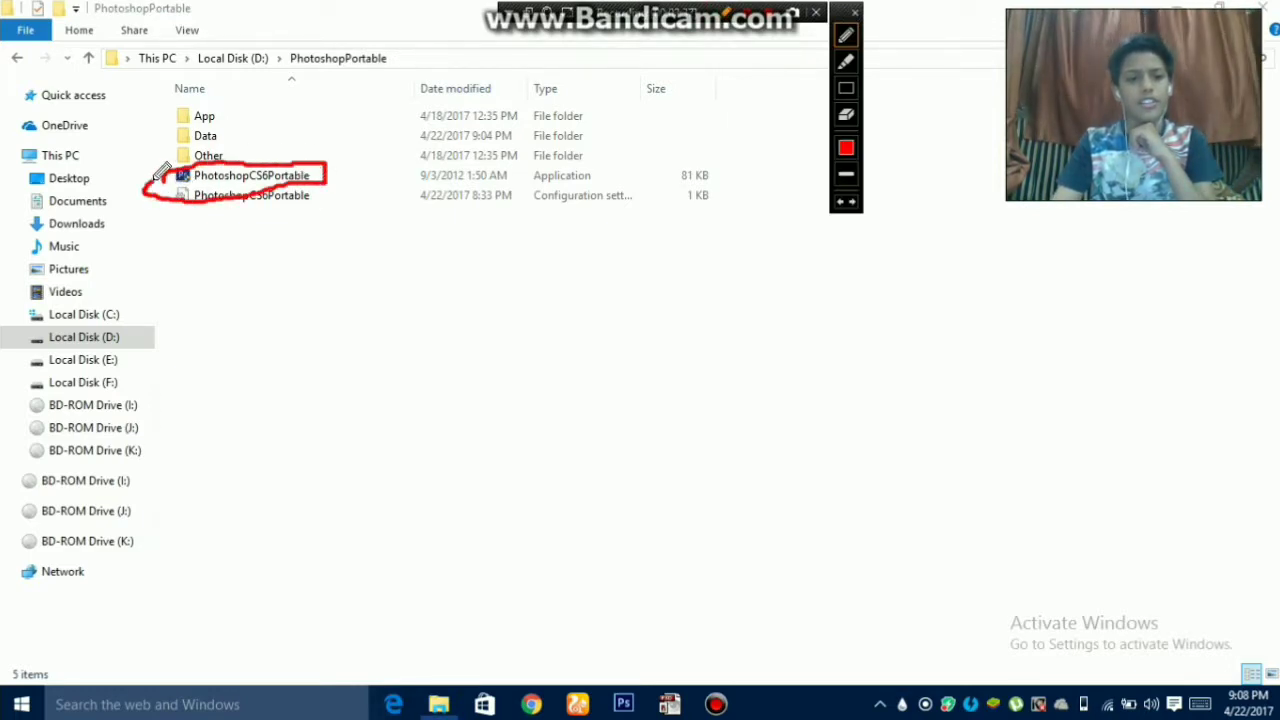
left_click(855, 12)
double_click(342, 177)
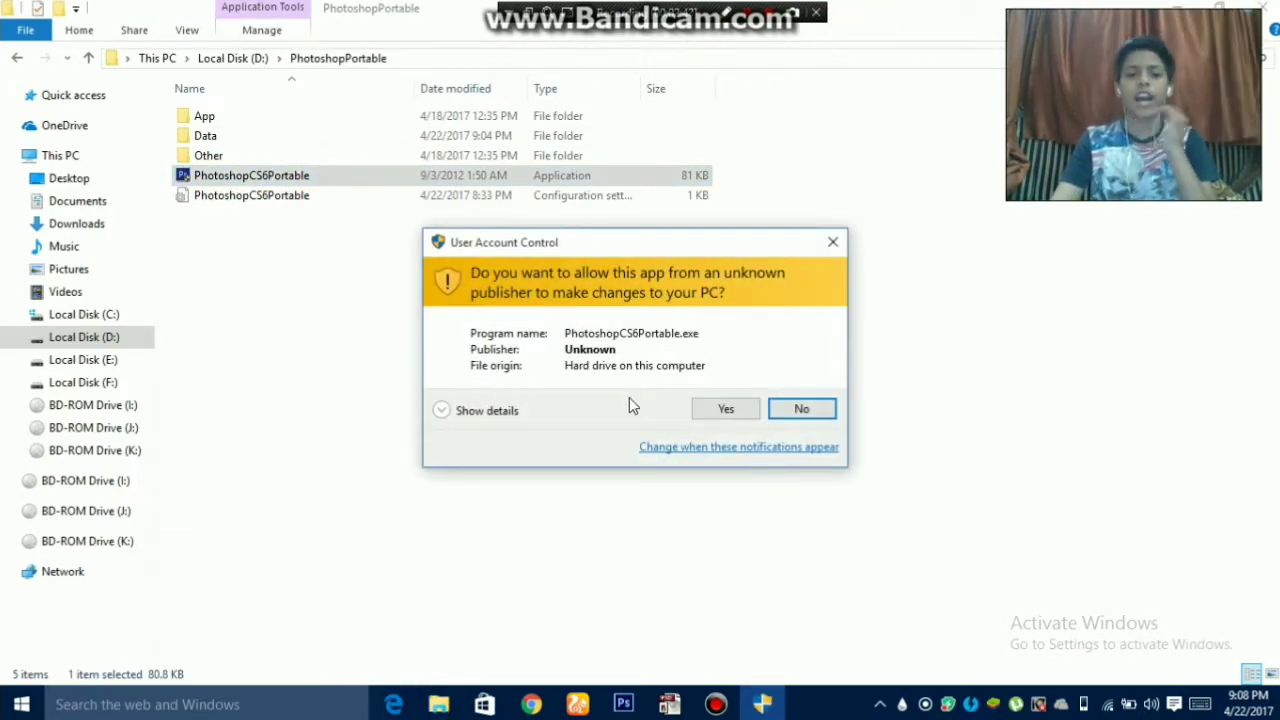
- Answer Yes to the User Account Control prompt for PhotoshopCS6Portable.exe
left_click(726, 409)
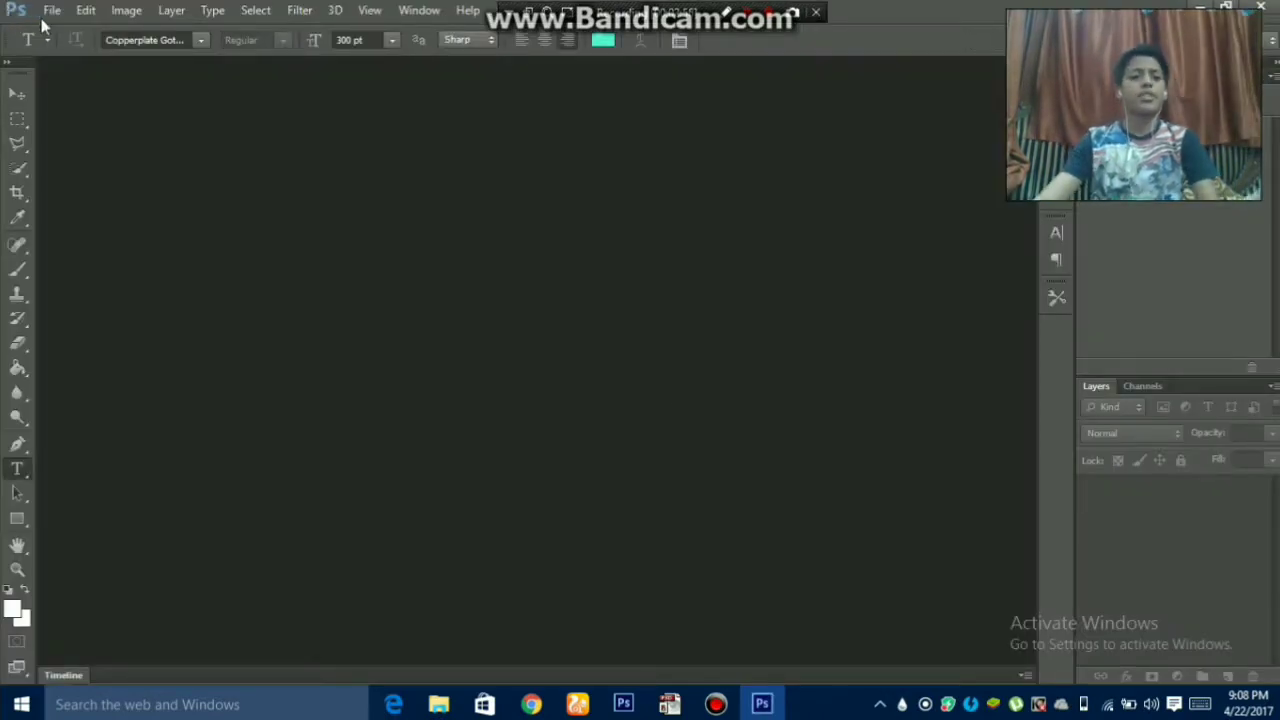
- Create a new 1280×720 white document
left_click(47, 12)
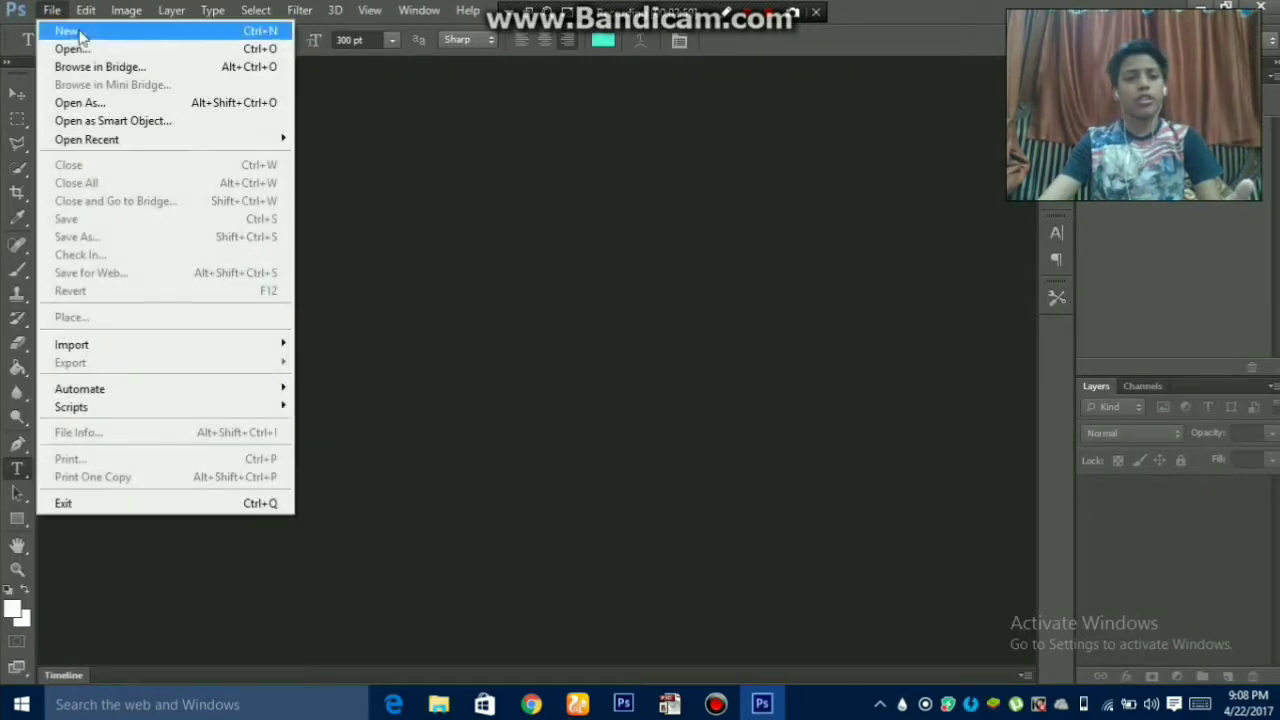
left_click(72, 31)
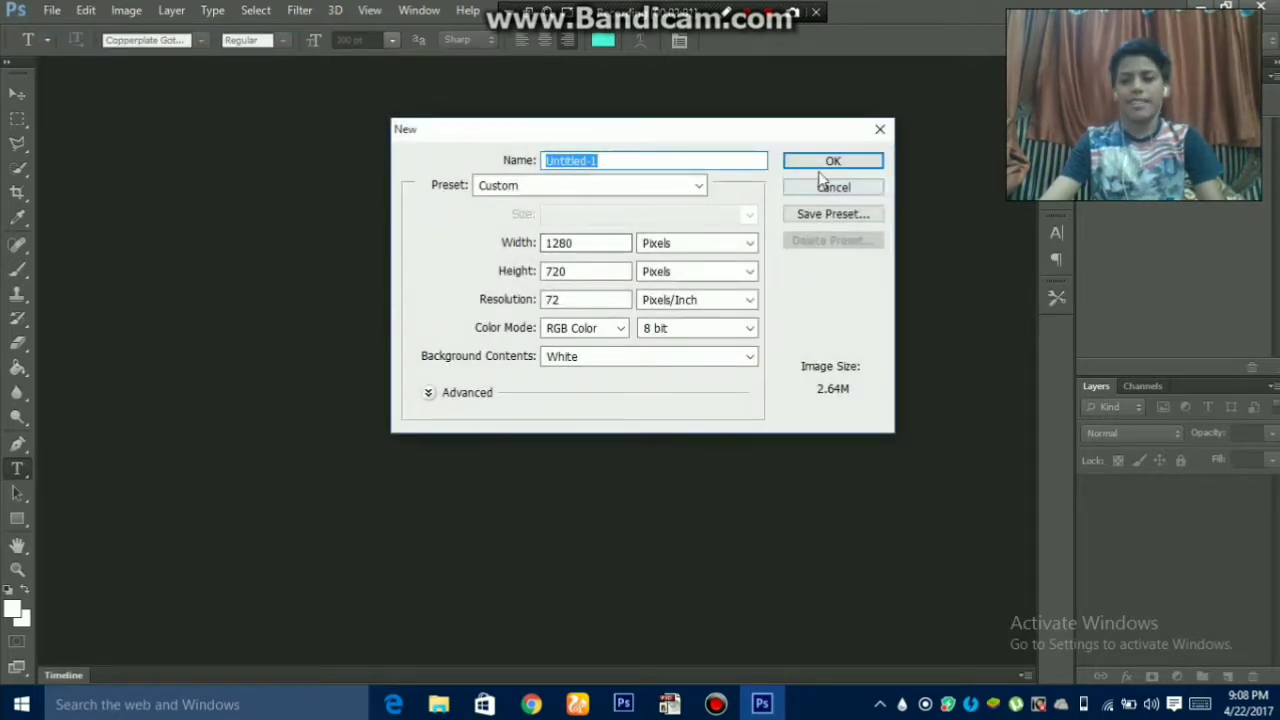
left_click(822, 162)
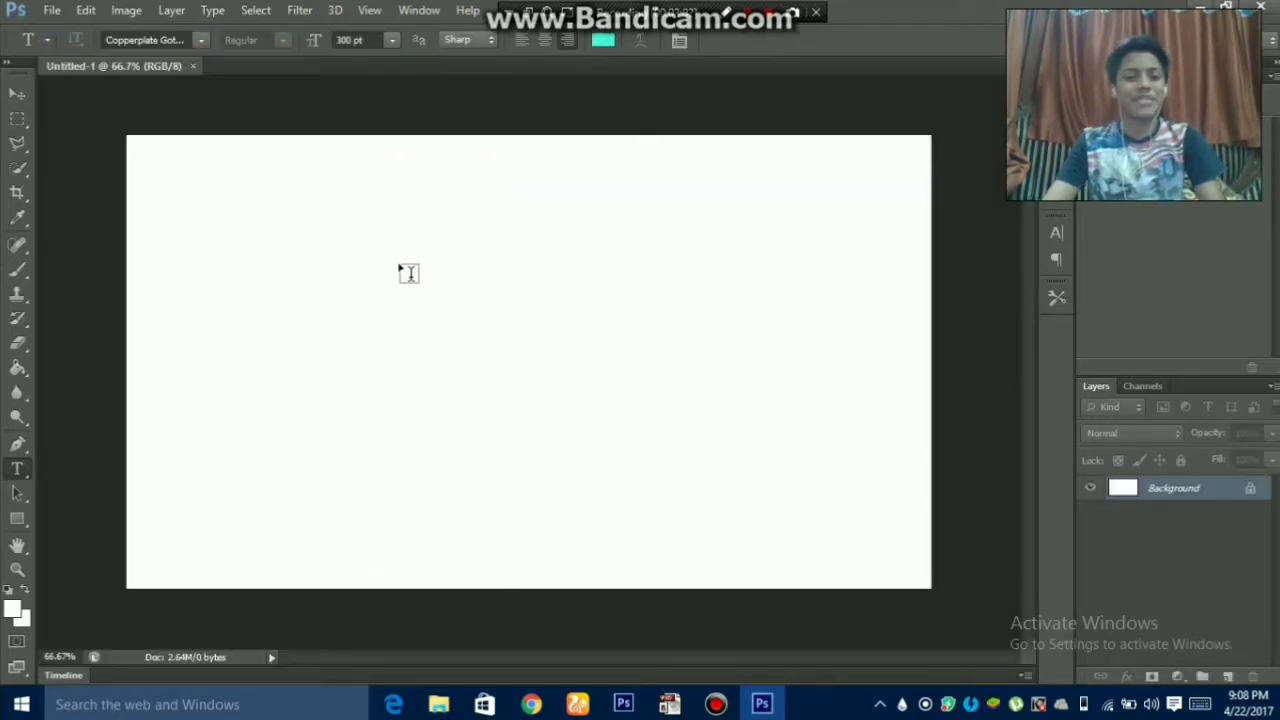
- Add 'TW' text near the canvas top centre and set its font size to 18 pt
left_click(418, 369)
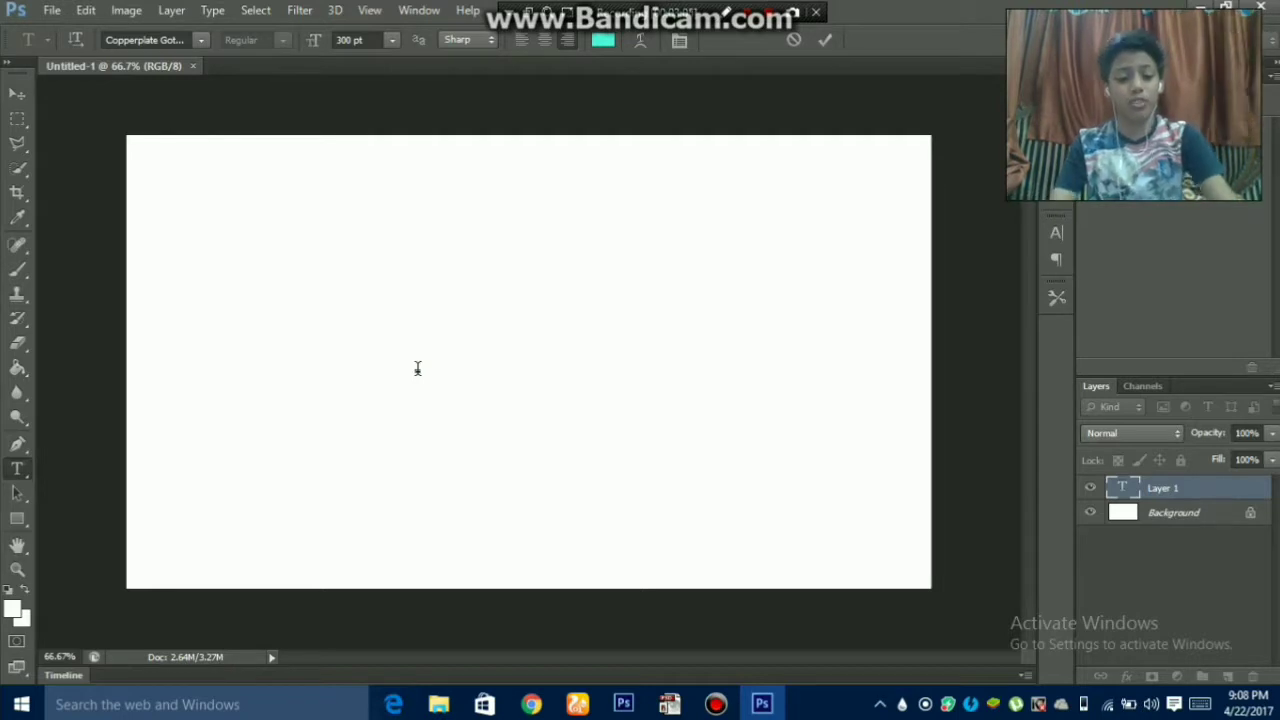
type("TVT")
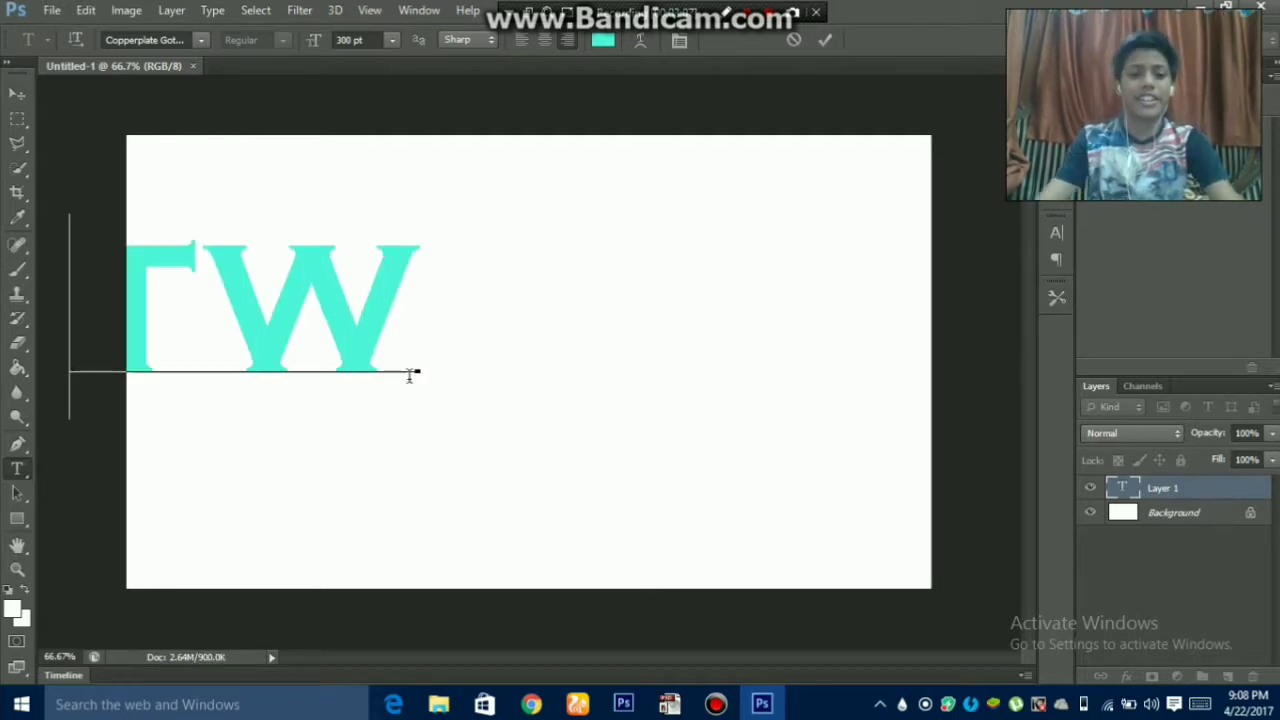
left_click_drag(397, 483, 683, 455)
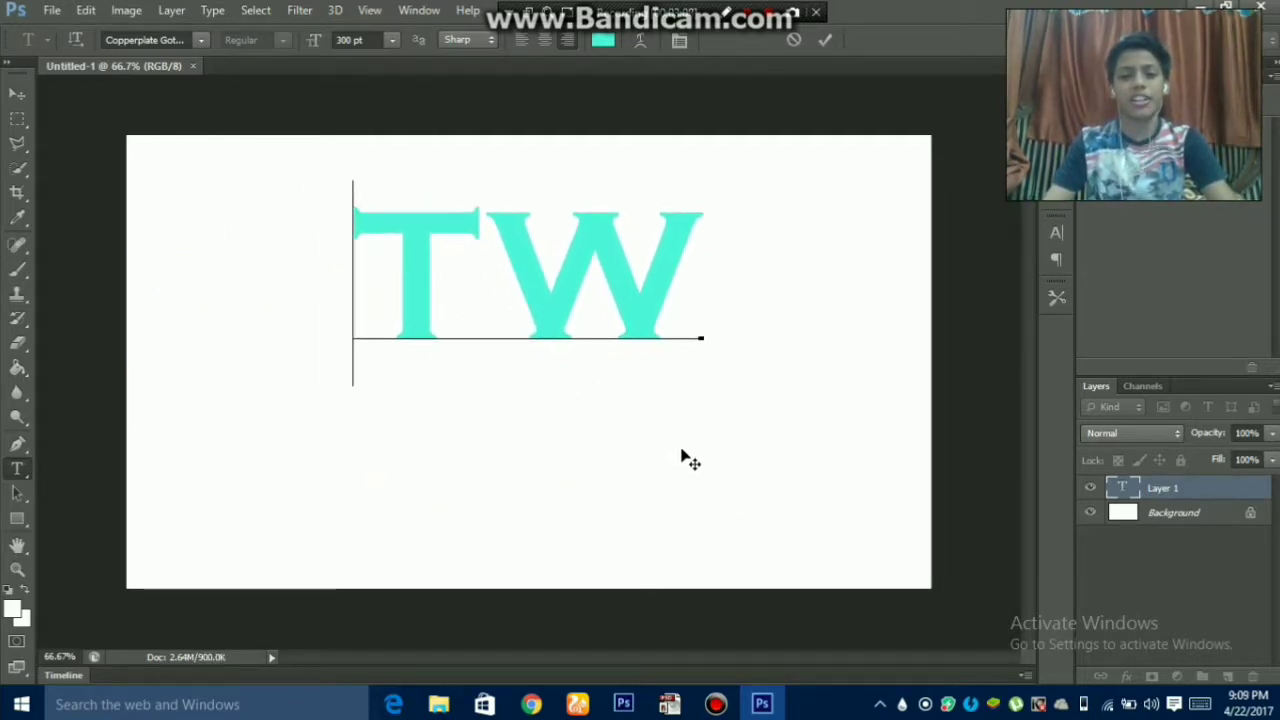
left_click(392, 40)
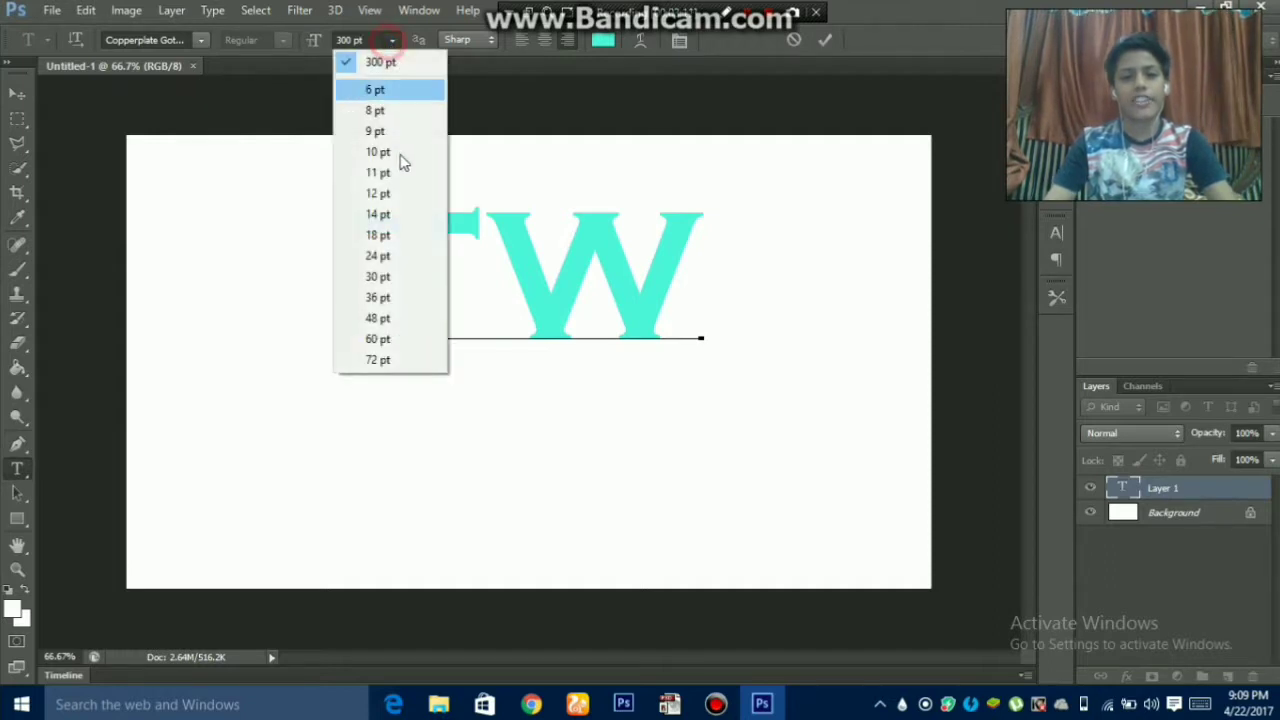
left_click(378, 234)
left_click(303, 512)
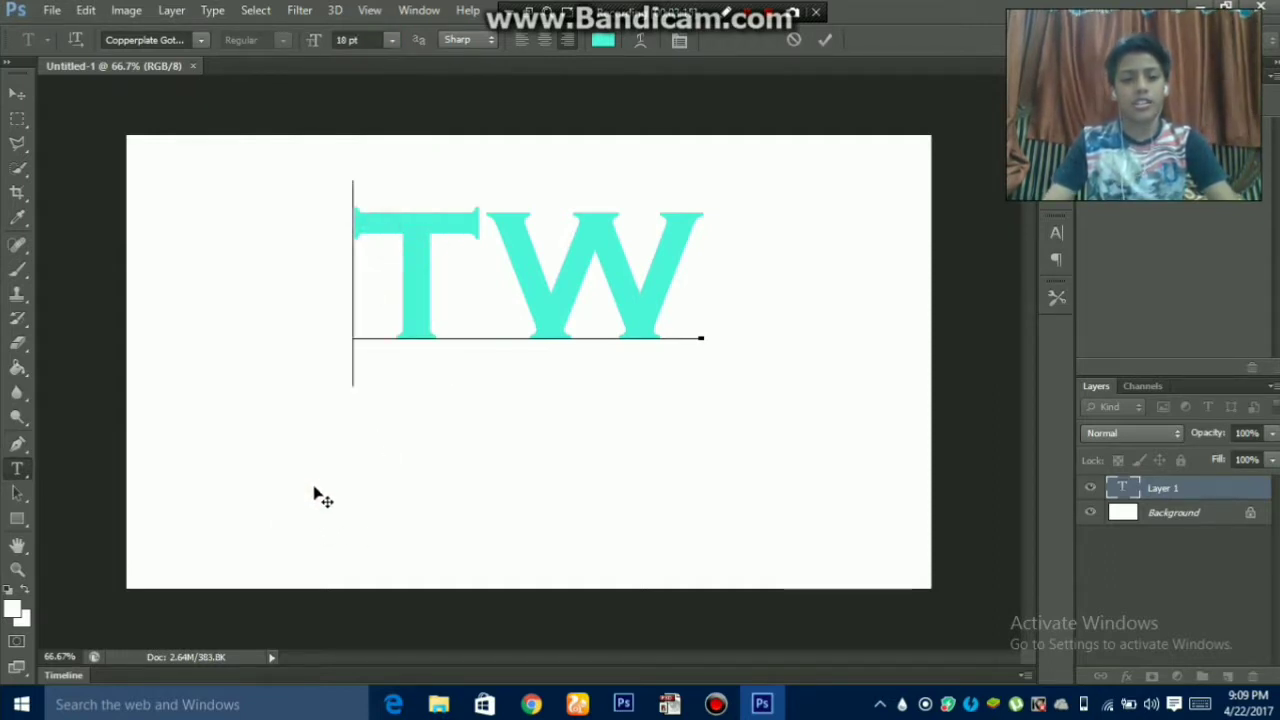
right_click(17, 468)
left_click(418, 452)
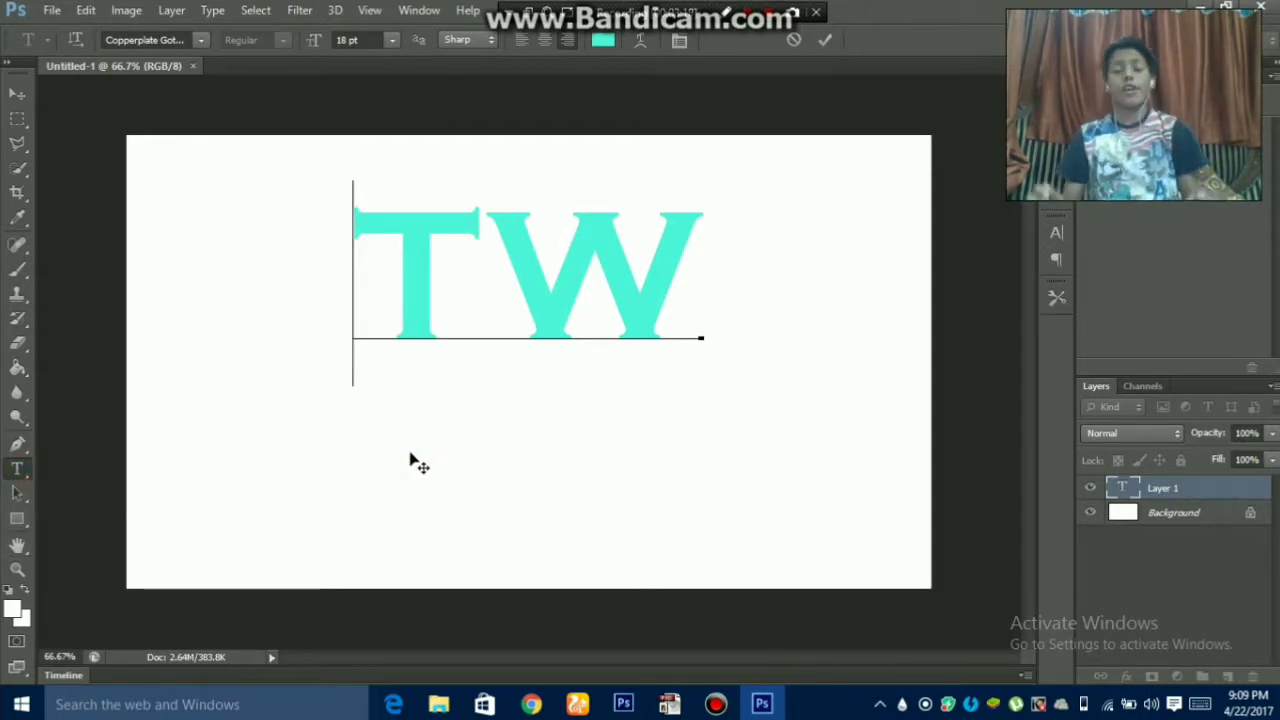